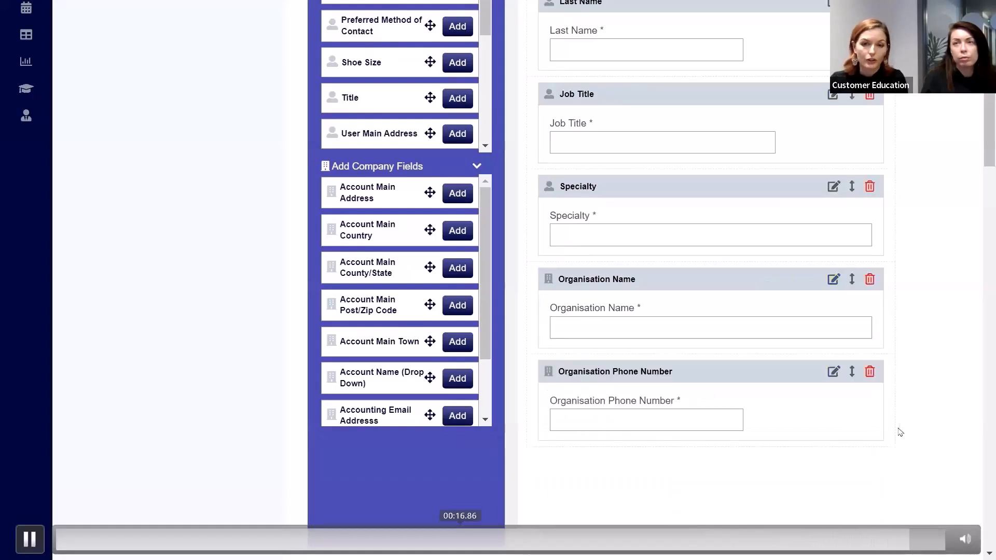
pyautogui.press('space')
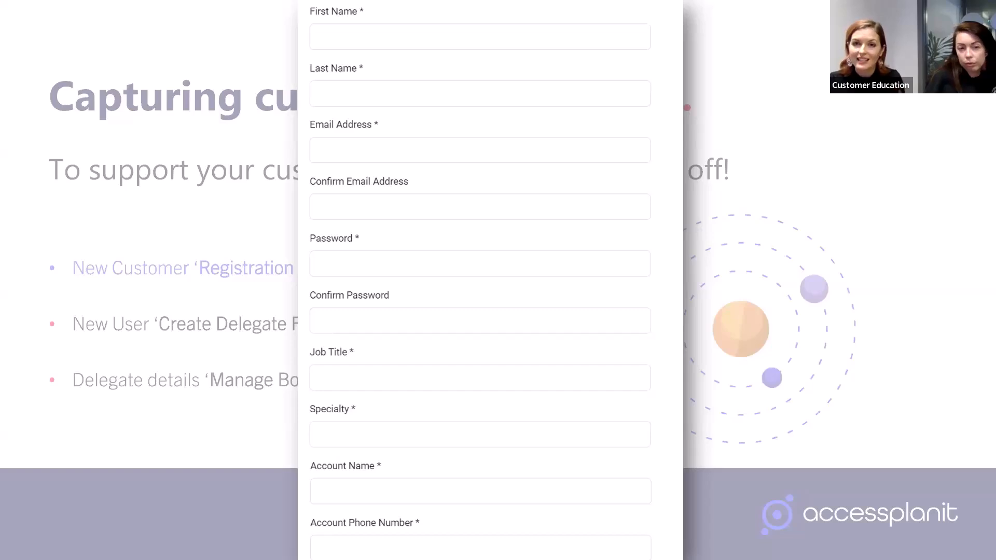
pyautogui.press('Right')
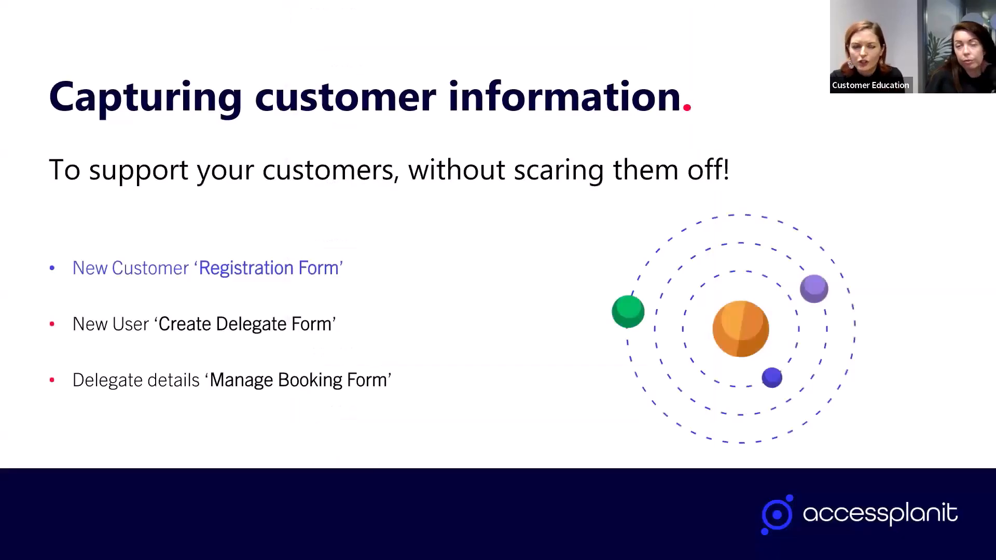
pyautogui.hotkey('alt', 'Tab')
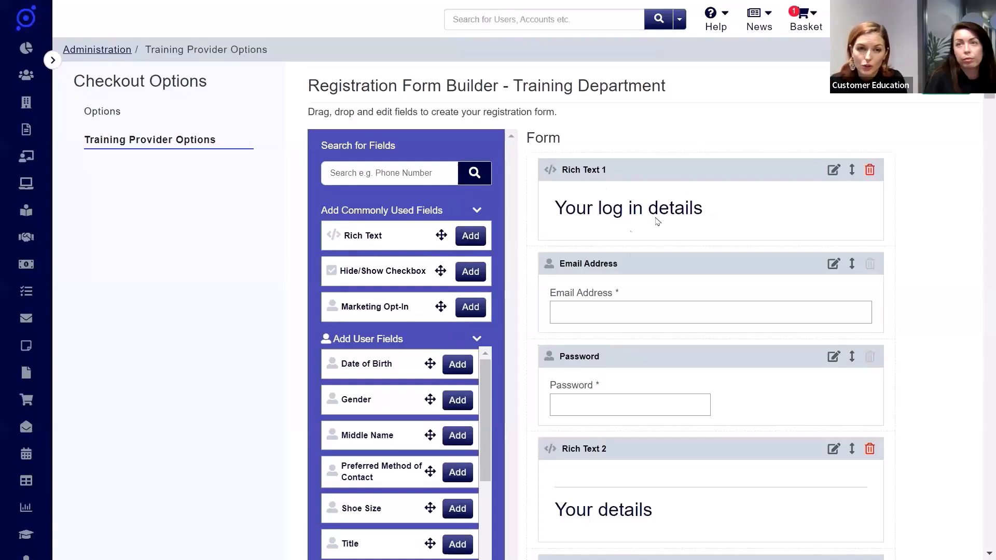
# Step: Add a Rich Text block to the registration form and replace its default content with "Your organisation details"
pyautogui.scroll(-5, 789, 210)
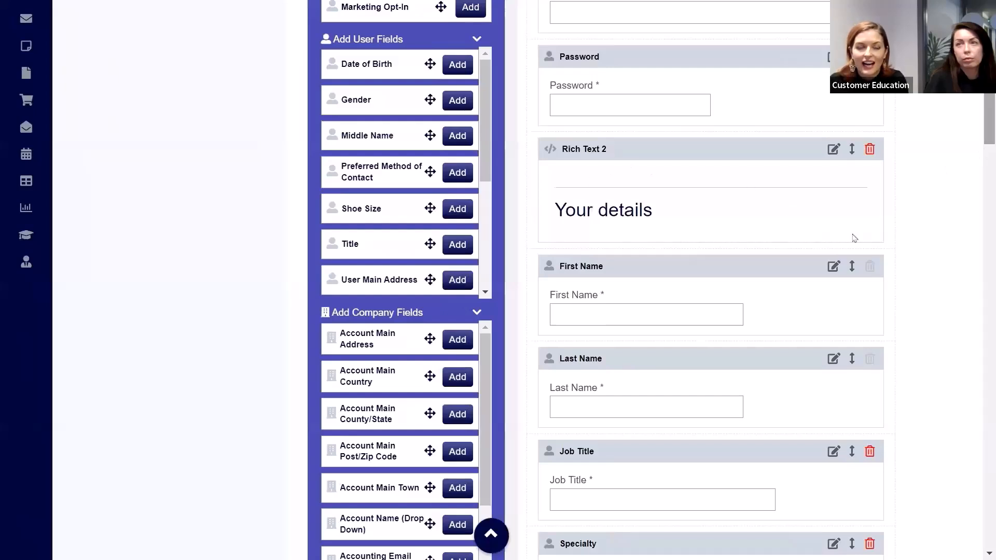
pyautogui.moveTo(988, 142); pyautogui.dragTo(988, 107)
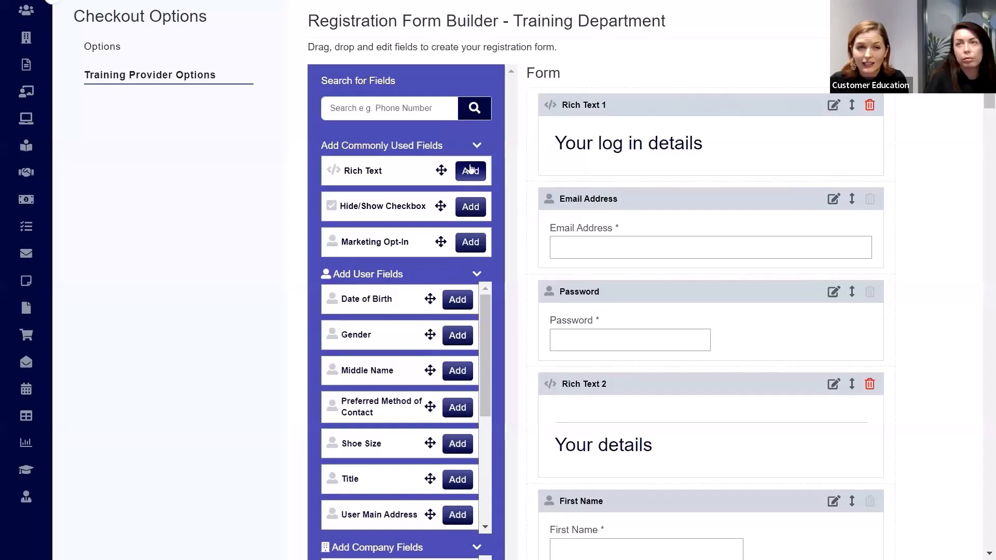
pyautogui.scroll(-15, 980, 229)
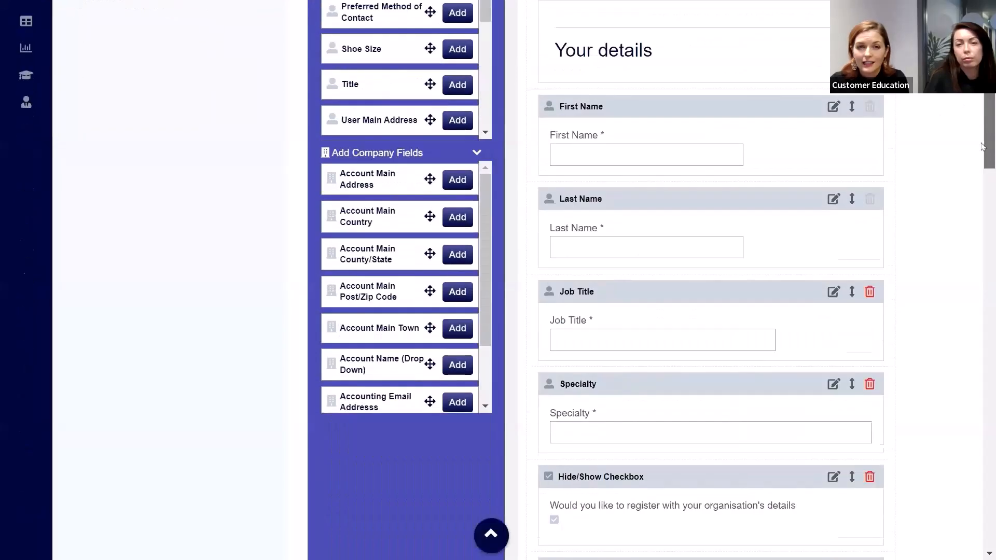
pyautogui.click(833, 176)
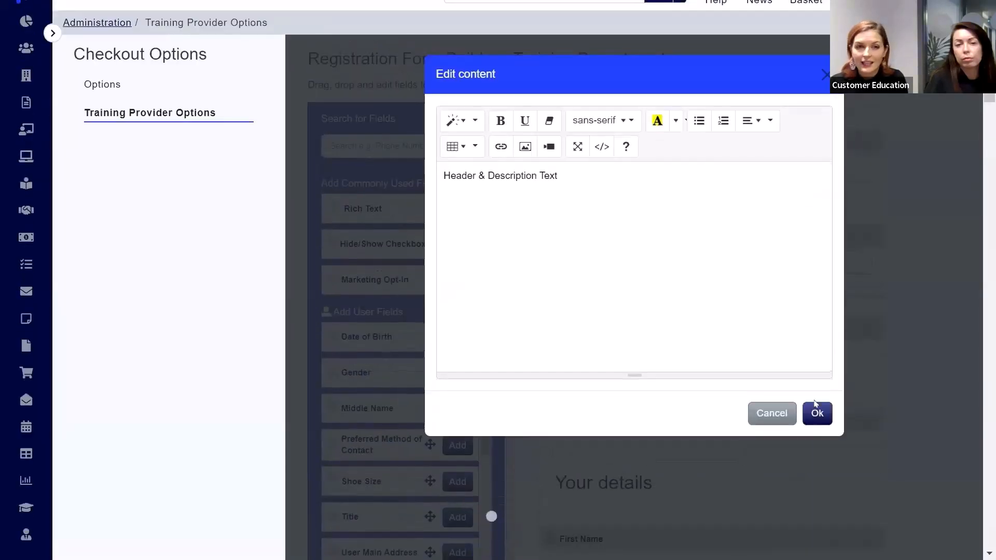
pyautogui.hotkey('ctrl', 'shift', 'Left')
pyautogui.hotkey('ctrl', 'shift', 'Left')
pyautogui.hotkey('ctrl', 'shift', 'Left')
pyautogui.hotkey('ctrl', 'shift', 'Left')
pyautogui.write('Your or')
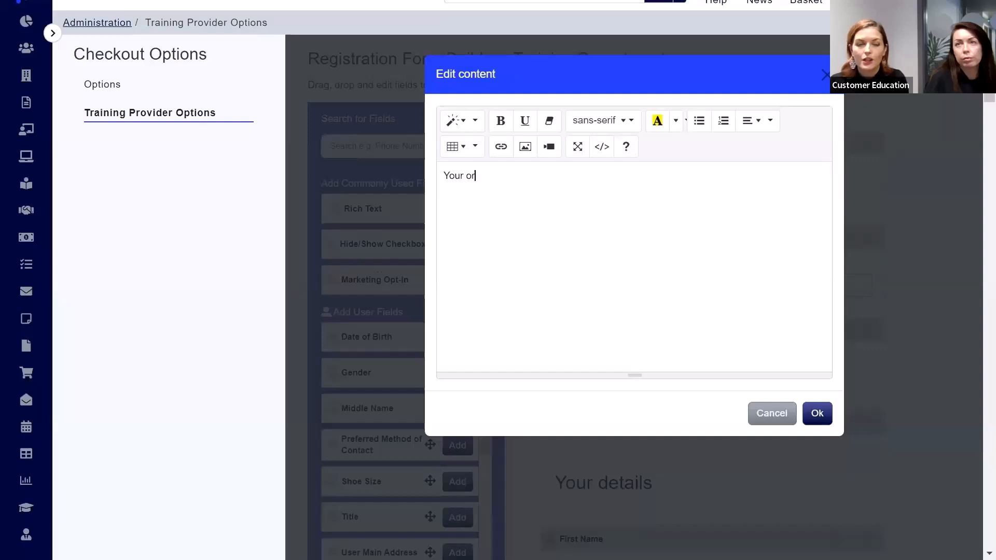
pyautogui.write('ganisation details')
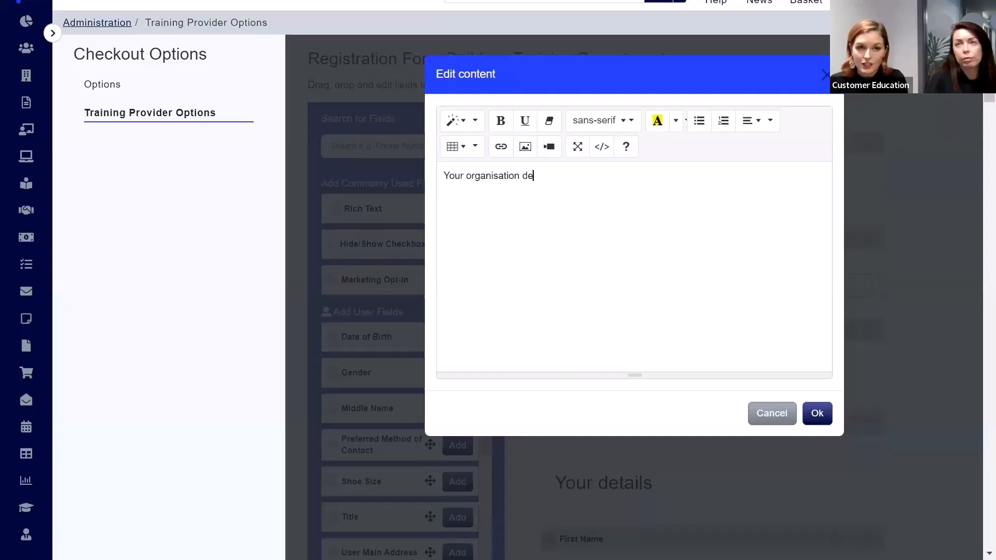
# Step: Format the "Your organisation details" text as Header 3 and accept the block's content
pyautogui.hotkey('ctrl', 'shift', 'Left')
pyautogui.hotkey('ctrl', 'shift', 'Left')
pyautogui.hotkey('ctrl', 'shift', 'Left')
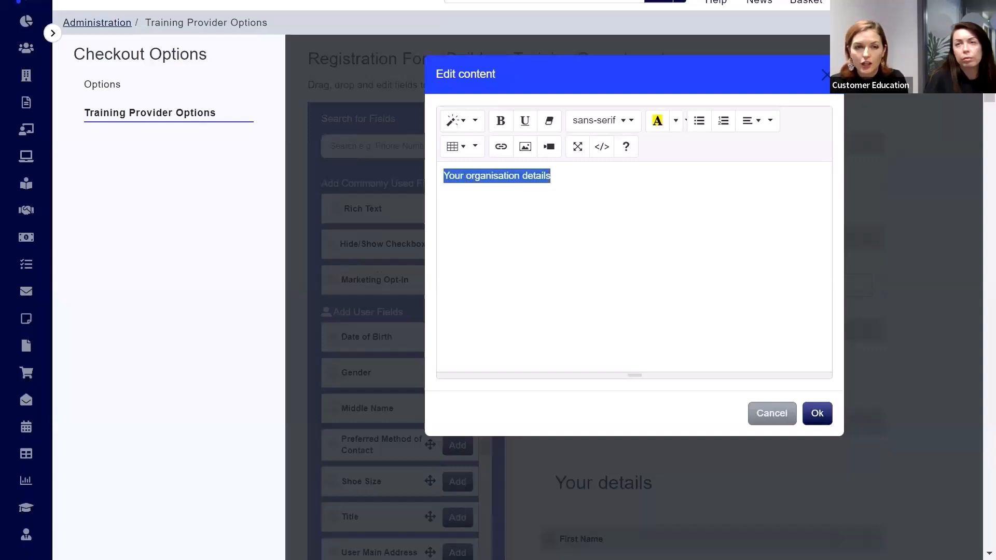
pyautogui.click(457, 121)
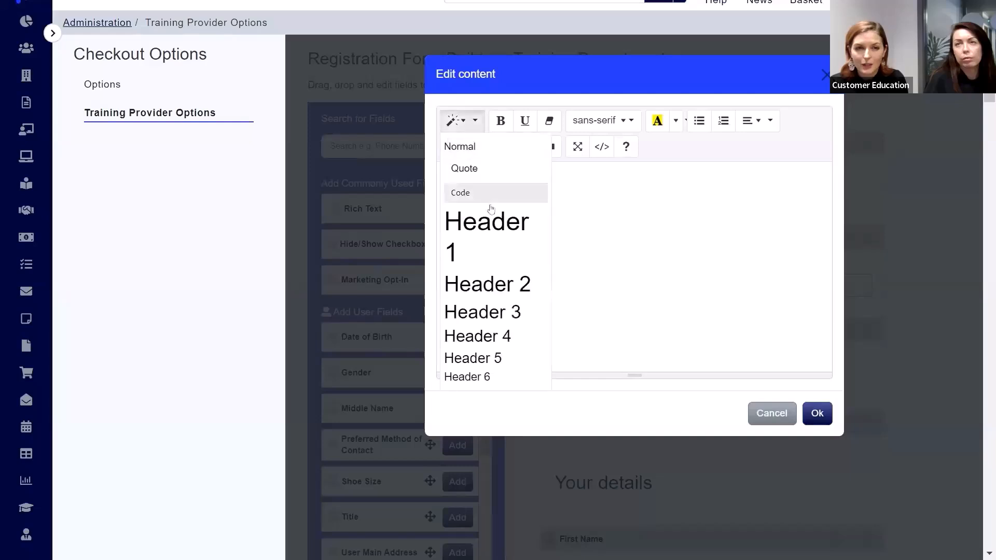
pyautogui.click(513, 311)
pyautogui.click(728, 214)
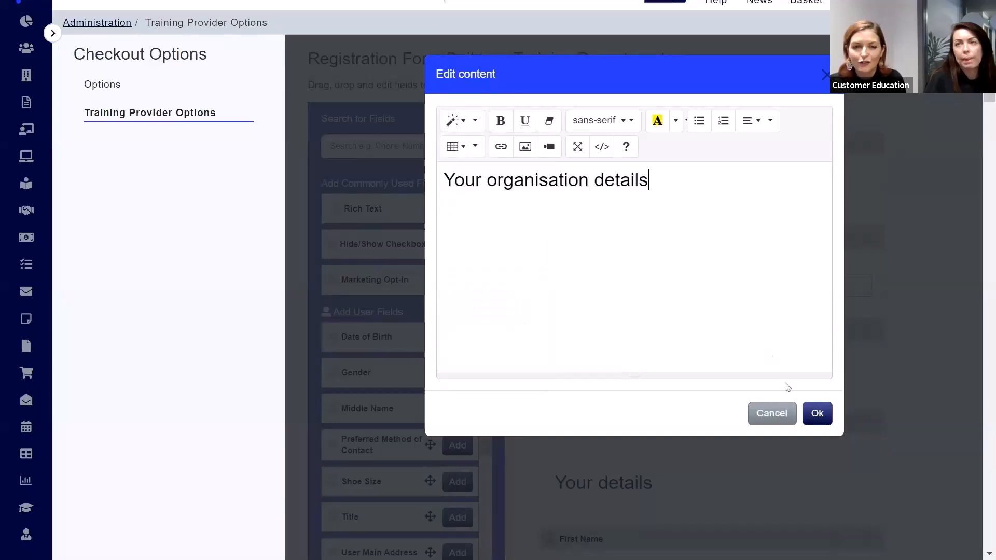
pyautogui.click(817, 413)
# Step: Move the "Your organisation details" block to between the Specialty field and the Hide/Show Checkbox
pyautogui.scroll(-20, 858, 442)
pyautogui.scroll(5, 857, 441)
pyautogui.moveTo(852, 463); pyautogui.dragTo(852, 187)
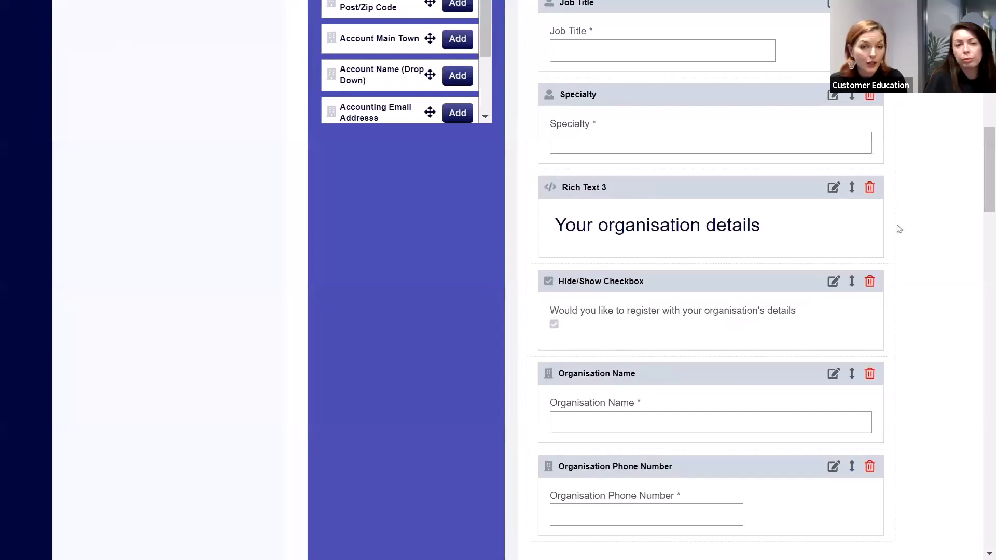
# Step: Check which fields the organisation details Hide/Show Checkbox controls when ticked, and apply its settings
pyautogui.moveTo(988, 208); pyautogui.dragTo(991, 103)
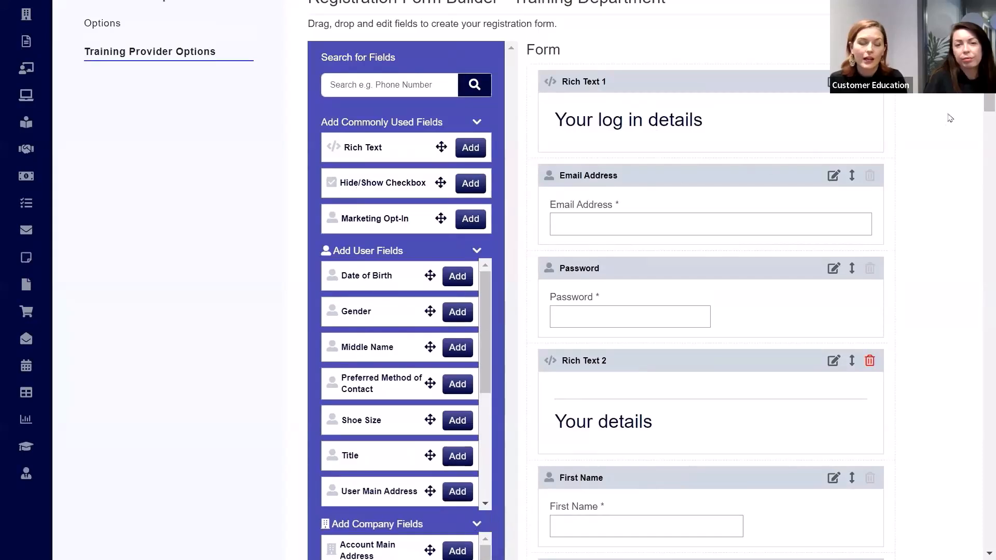
pyautogui.scroll(-13, 668, 259)
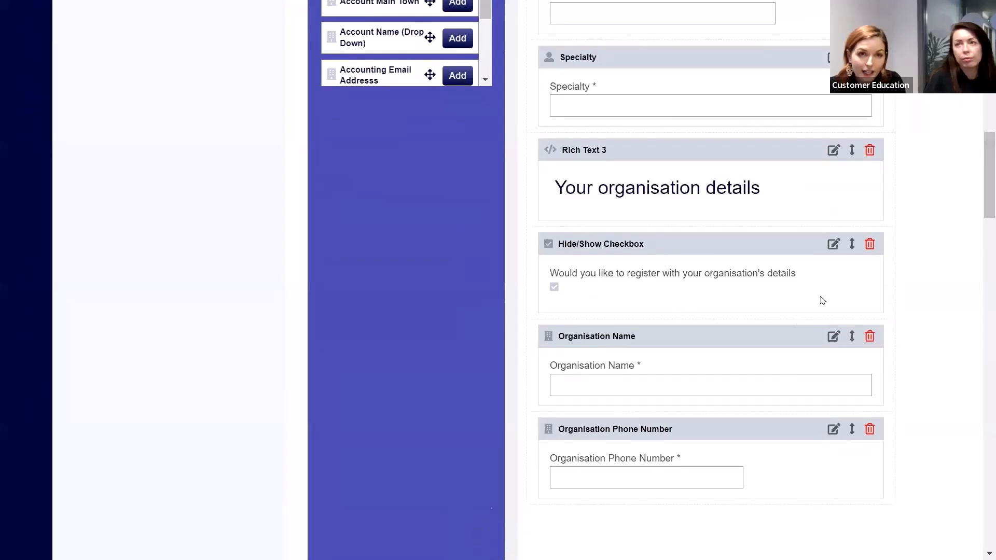
pyautogui.click(834, 245)
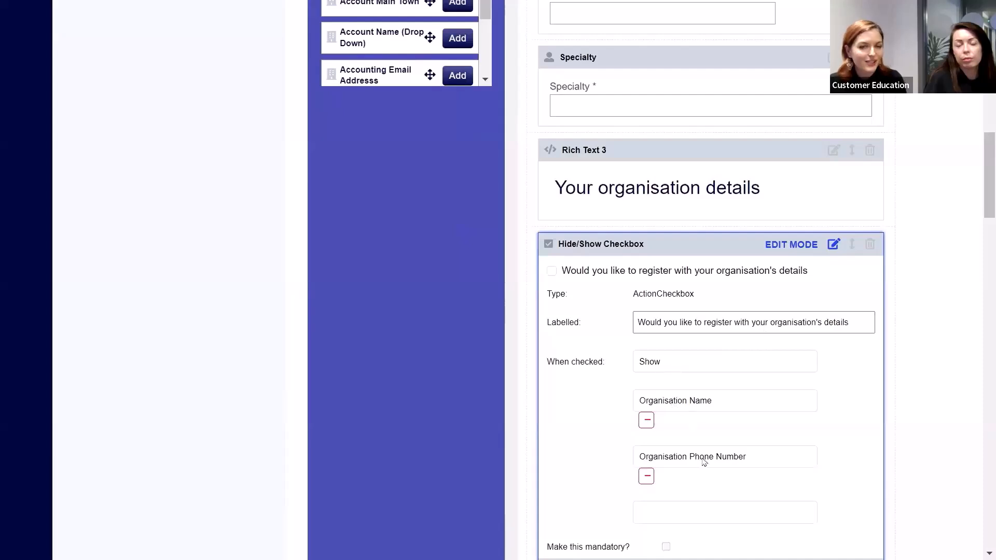
pyautogui.scroll(-3, 985, 202)
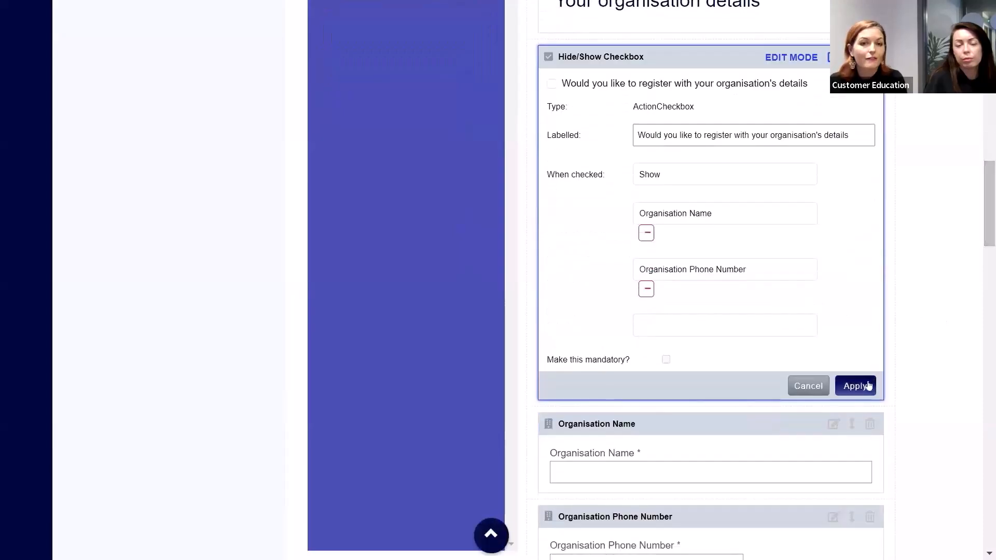
pyautogui.click(855, 385)
pyautogui.scroll(1, 942, 356)
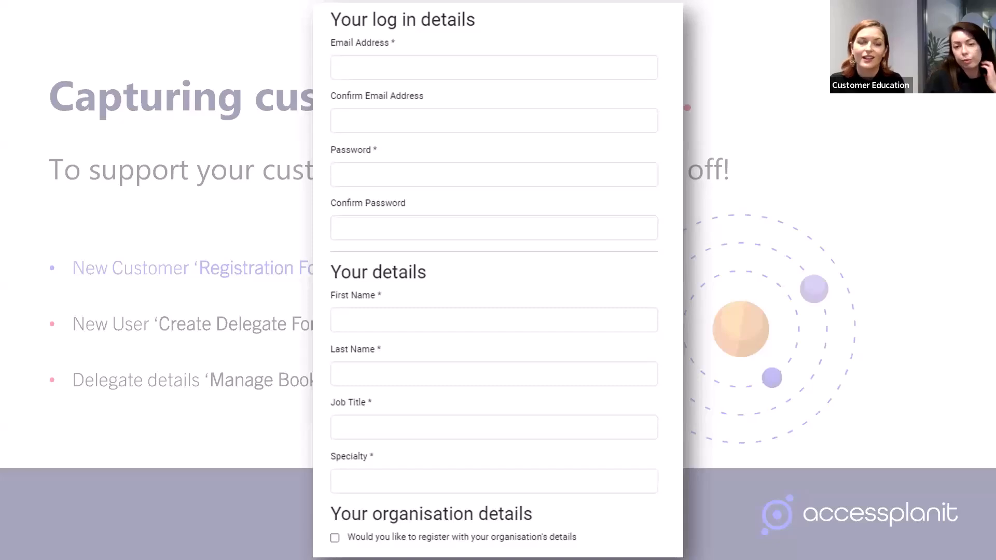
pyautogui.press('Right')
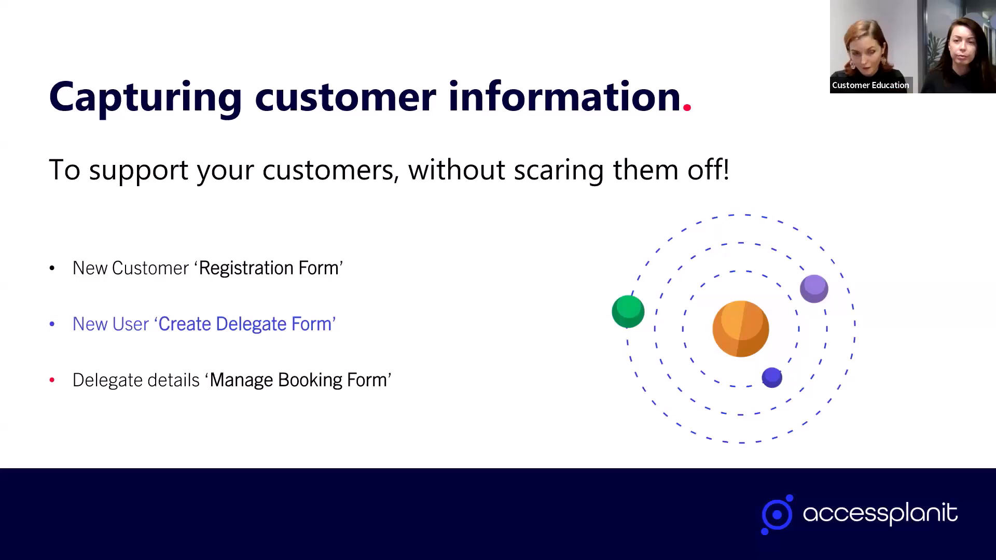
pyautogui.press('Right')
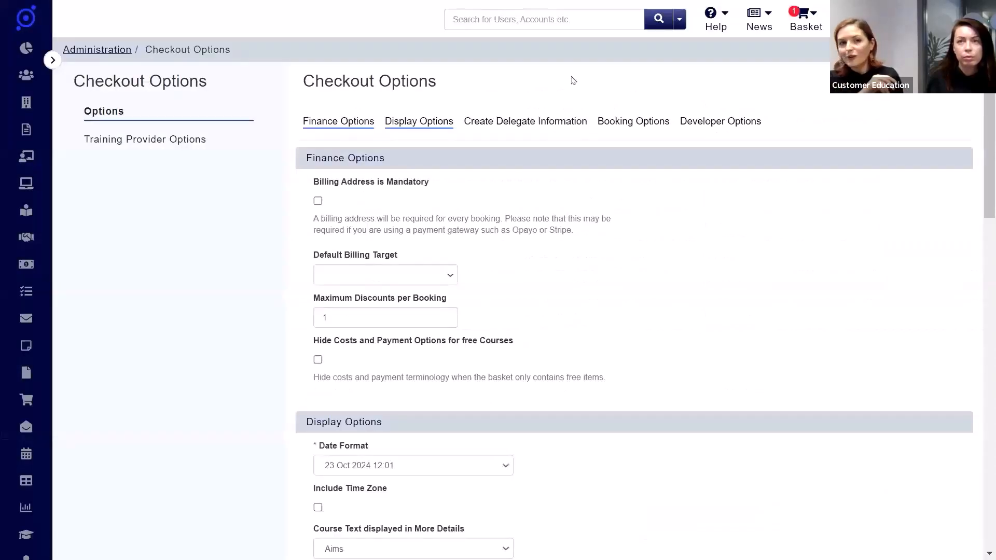
# Step: In the Create Delegate Information options, include Phone Number and Date of Birth and try out their Mandatory settings
pyautogui.click(496, 123)
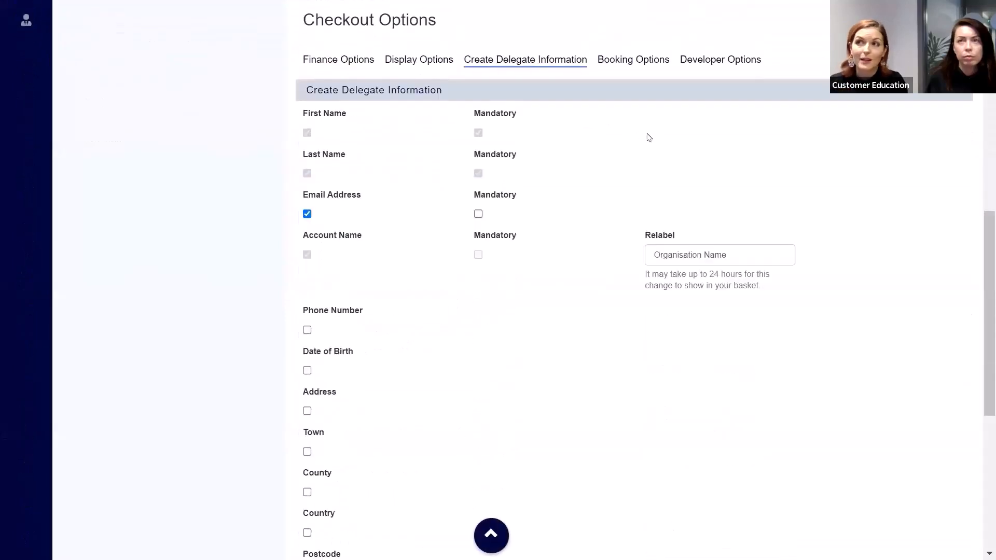
pyautogui.click(307, 330)
pyautogui.click(307, 370)
pyautogui.click(478, 370)
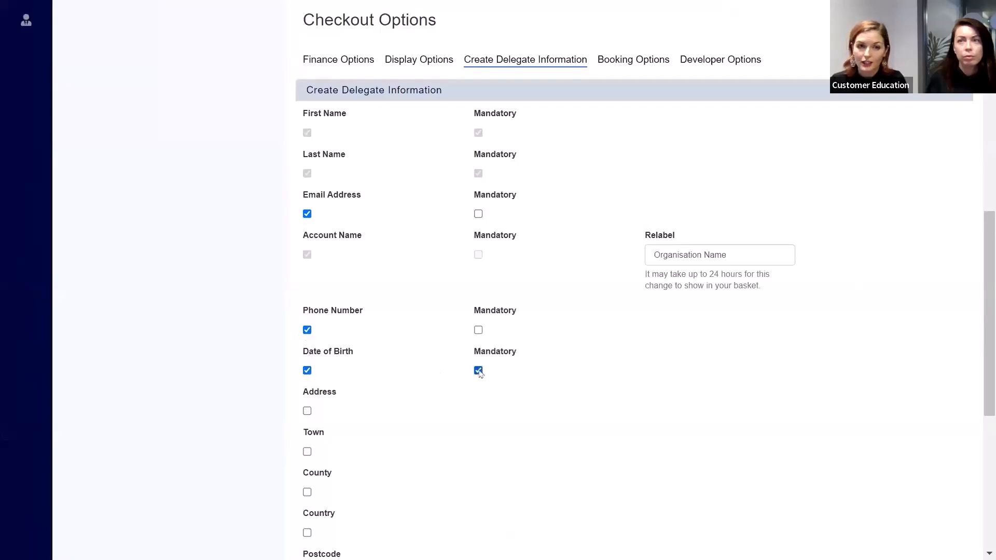
pyautogui.click(479, 330)
pyautogui.click(478, 329)
pyautogui.click(478, 370)
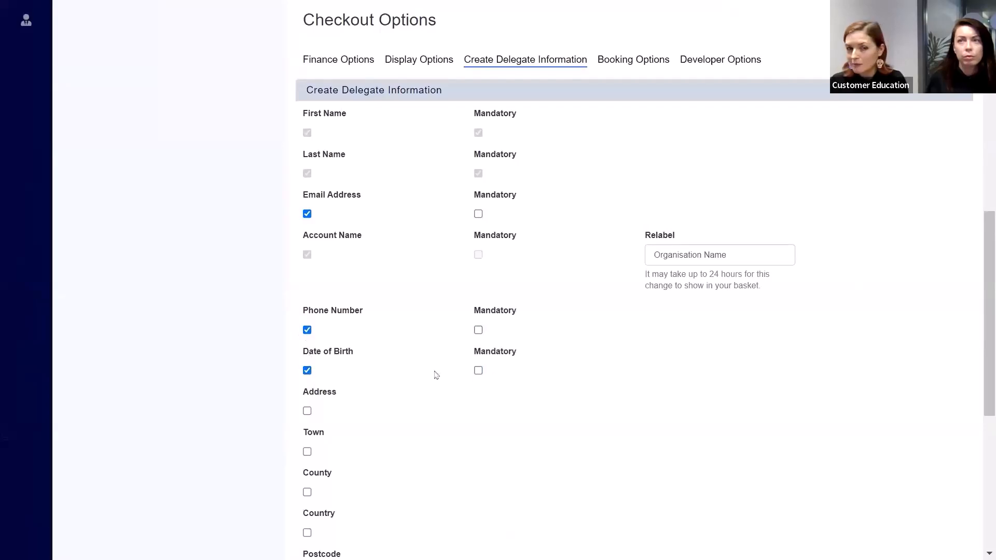
# Step: Exclude Date of Birth and Phone Number from the delegate information again, and switch Email Address off and back on
pyautogui.click(307, 371)
pyautogui.click(307, 329)
pyautogui.click(307, 214)
pyautogui.click(307, 214)
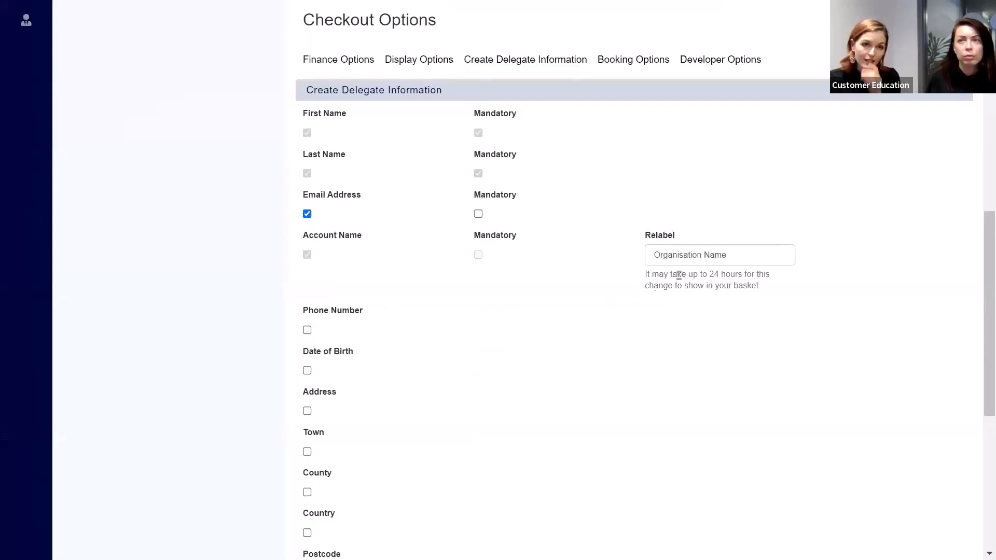
pyautogui.click(756, 256)
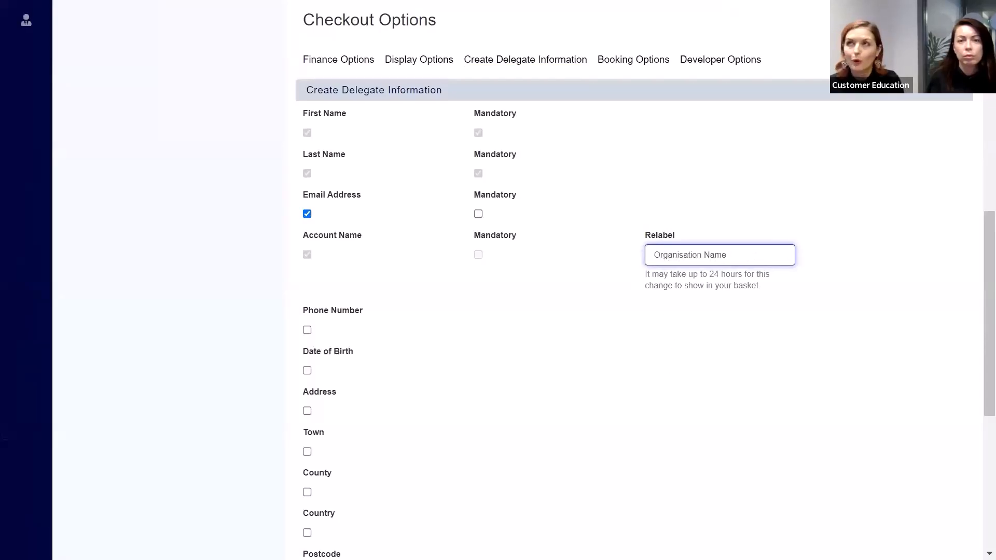
pyautogui.click(666, 375)
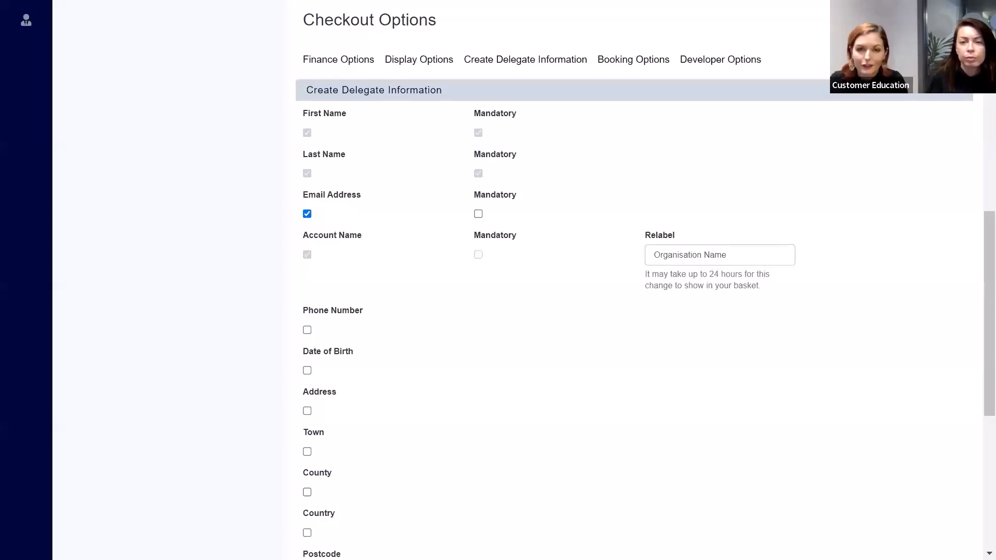
pyautogui.press('Right')
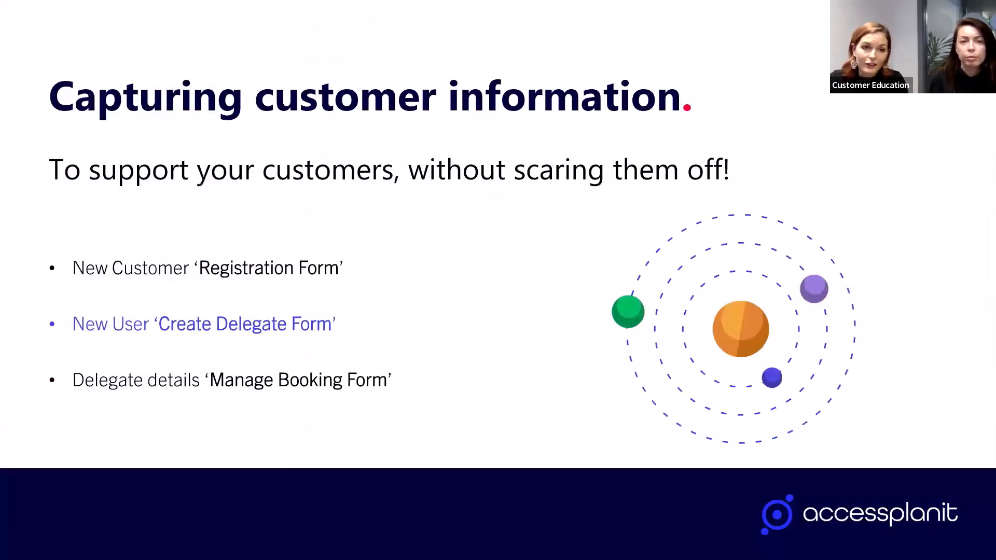
pyautogui.press('Right')
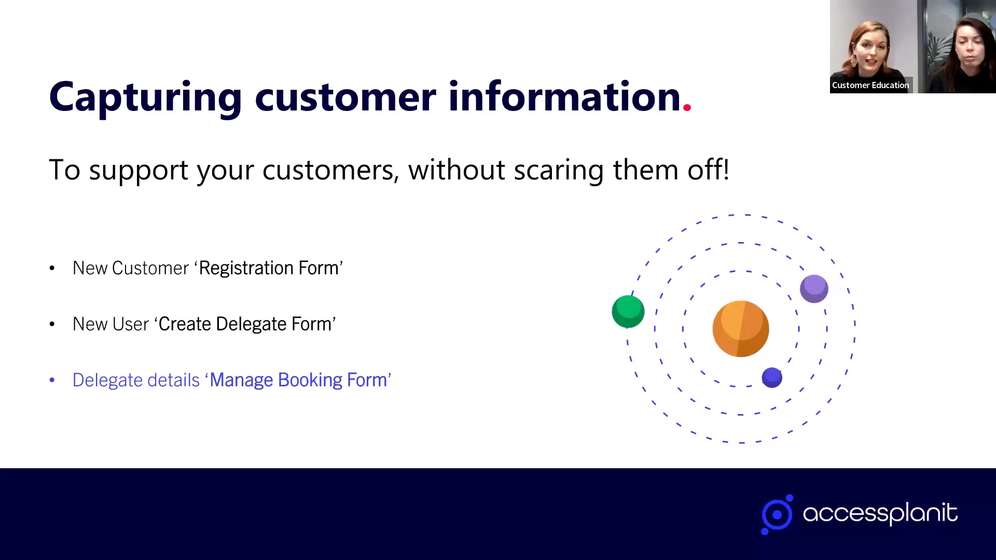
pyautogui.press('Right')
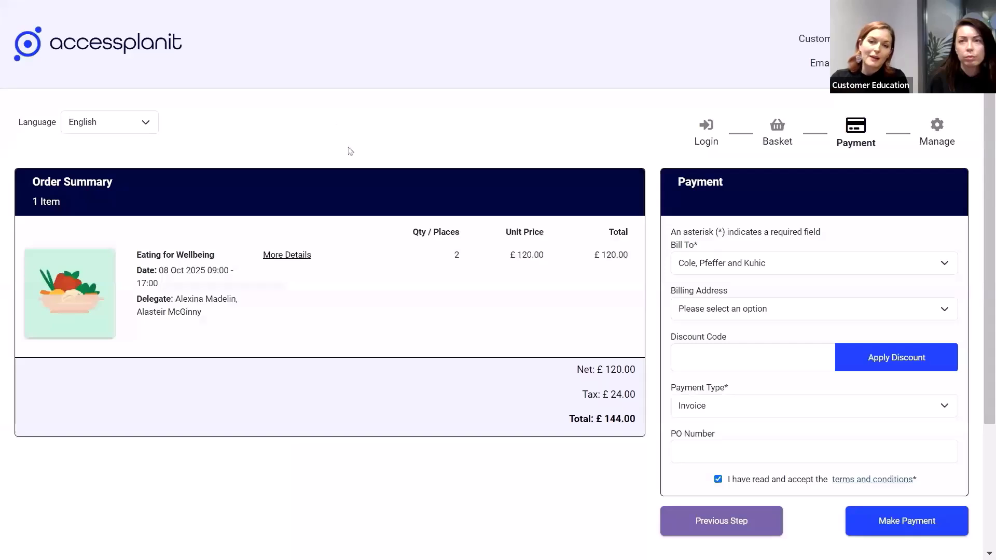
# Step: Submit the payment for the Eating for Wellbeing order and proceed to the delegate details form
pyautogui.click(938, 520)
pyautogui.moveTo(991, 288); pyautogui.dragTo(992, 398)
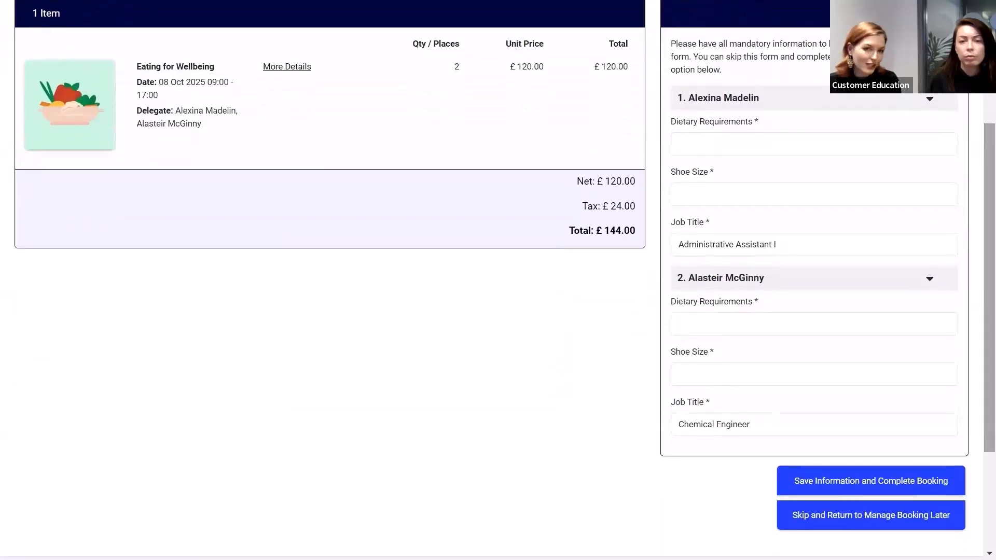
# Step: For the first delegate, shorten the job title to Administrative Assistant and enter dietary requirements None and shoe size 5
pyautogui.click(817, 244)
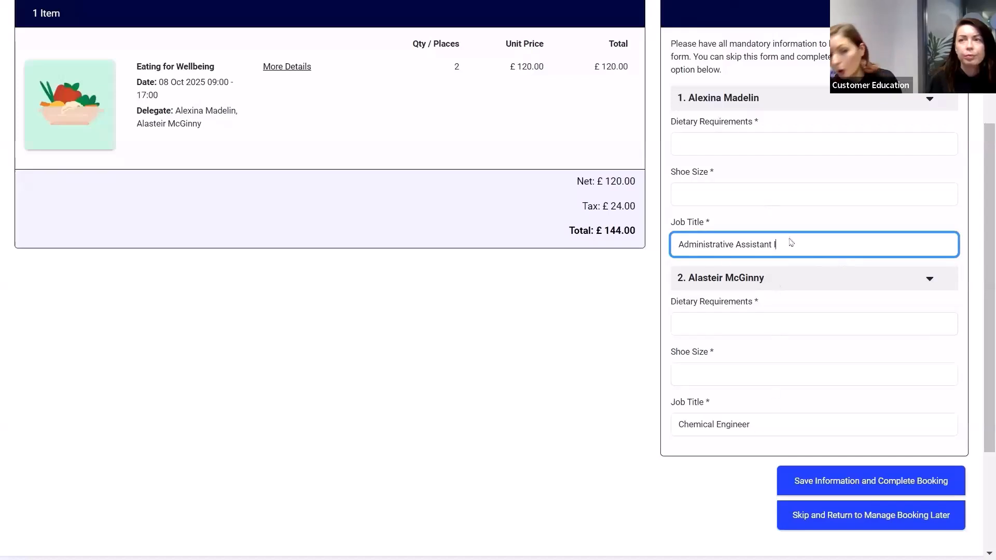
pyautogui.click(773, 151)
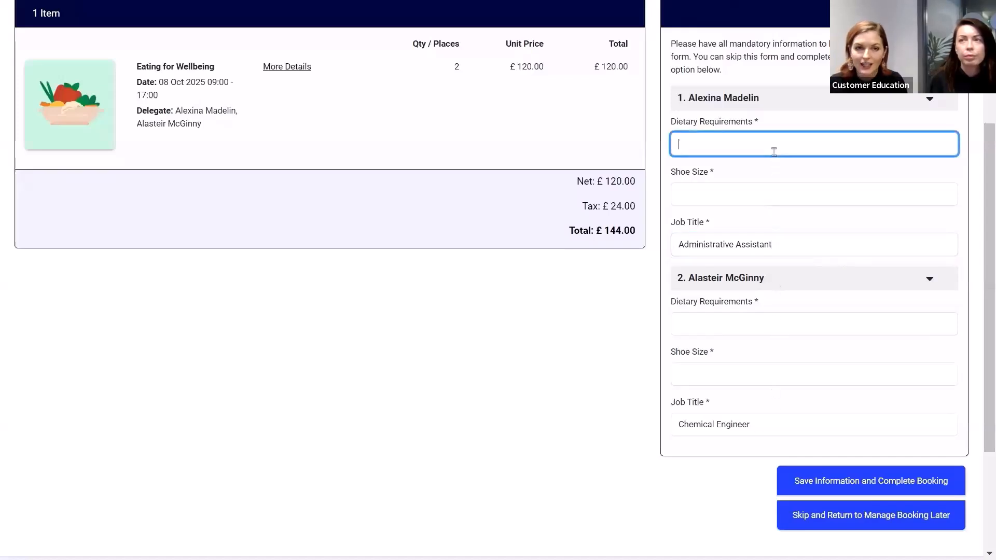
pyautogui.write('None')
pyautogui.press('Tab')
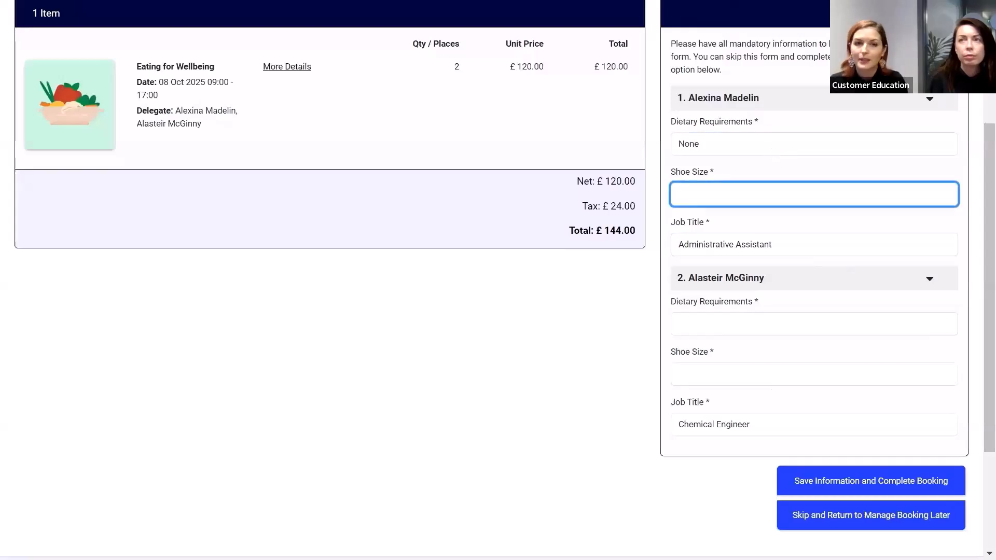
pyautogui.write('5')
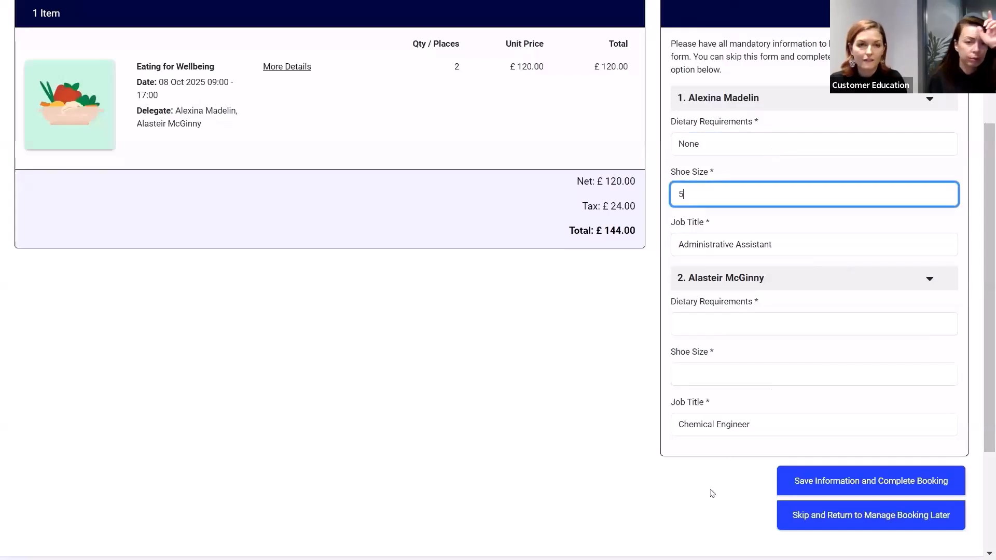
# Step: For the second delegate, enter dietary requirements Vegan and shoe size 8
pyautogui.click(717, 330)
pyautogui.write('vEGAN')
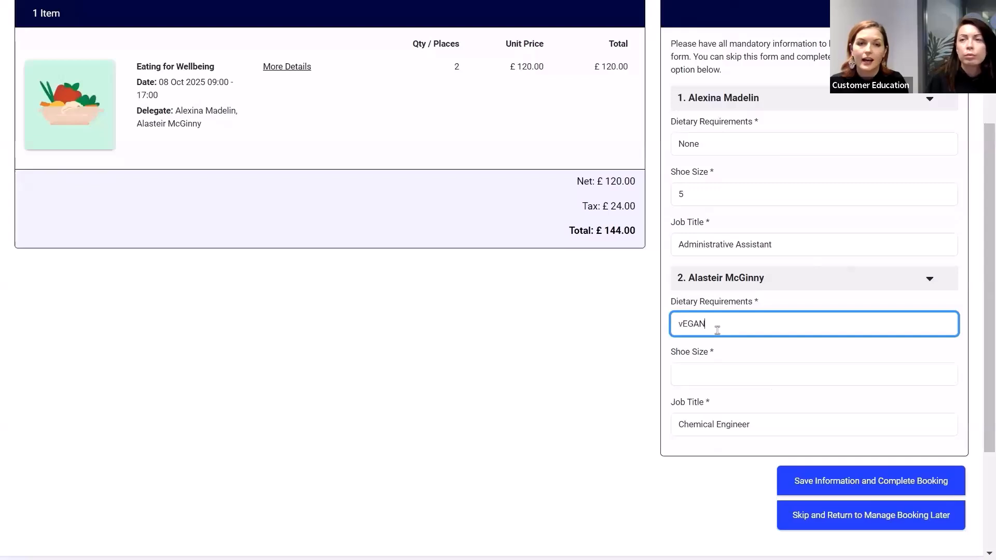
pyautogui.moveTo(716, 330); pyautogui.dragTo(629, 346)
pyautogui.write('Vegan')
pyautogui.click(705, 379)
pyautogui.write('8')
pyautogui.click(708, 483)
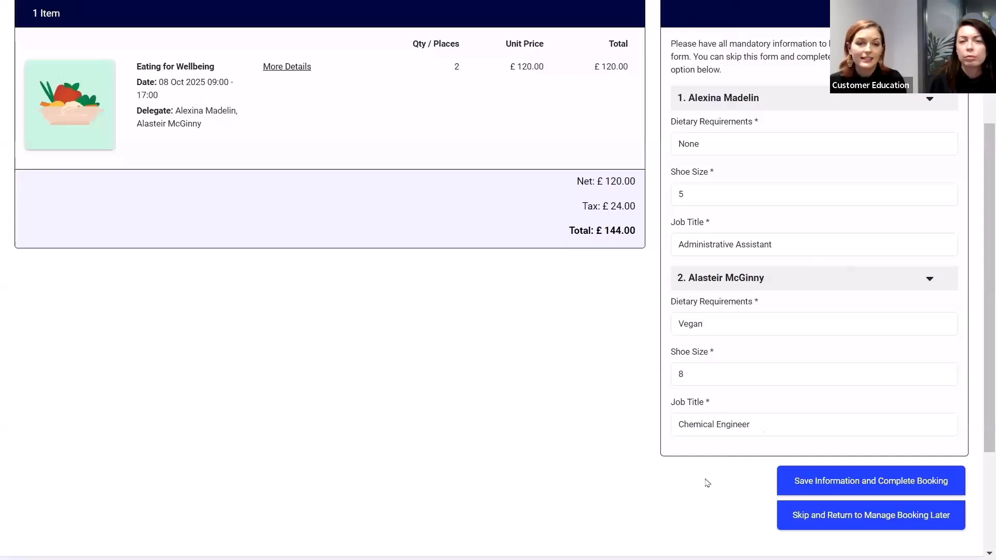
# Step: Change the second delegate's job title to Senior Chemical Engineer, save the information and complete the booking
pyautogui.click(760, 427)
pyautogui.press('Home')
pyautogui.write('Senior')
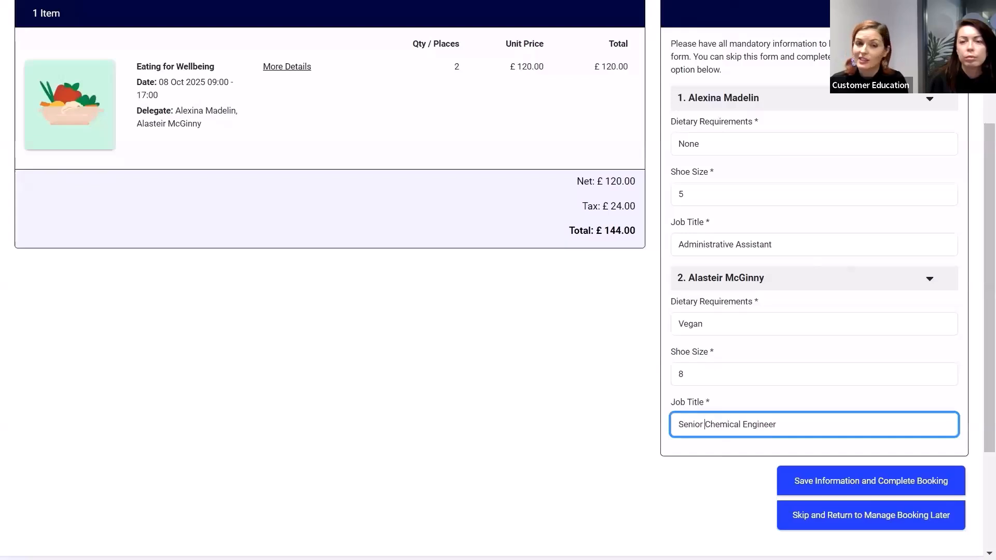
pyautogui.click(867, 482)
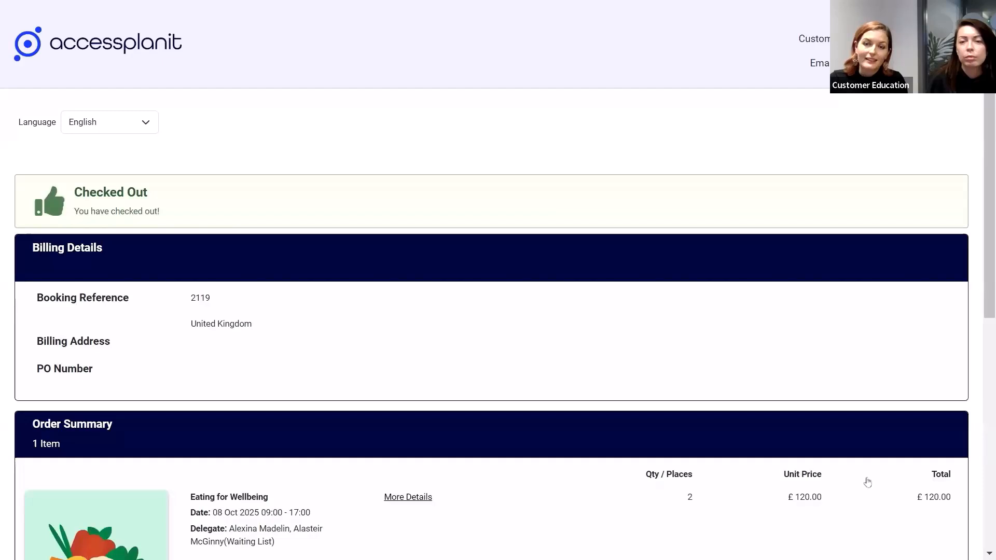
# Step: Switch to the Checkout Options administration page and open the Manage Booking Form builder for the Training Department training provider
pyautogui.press('Right')
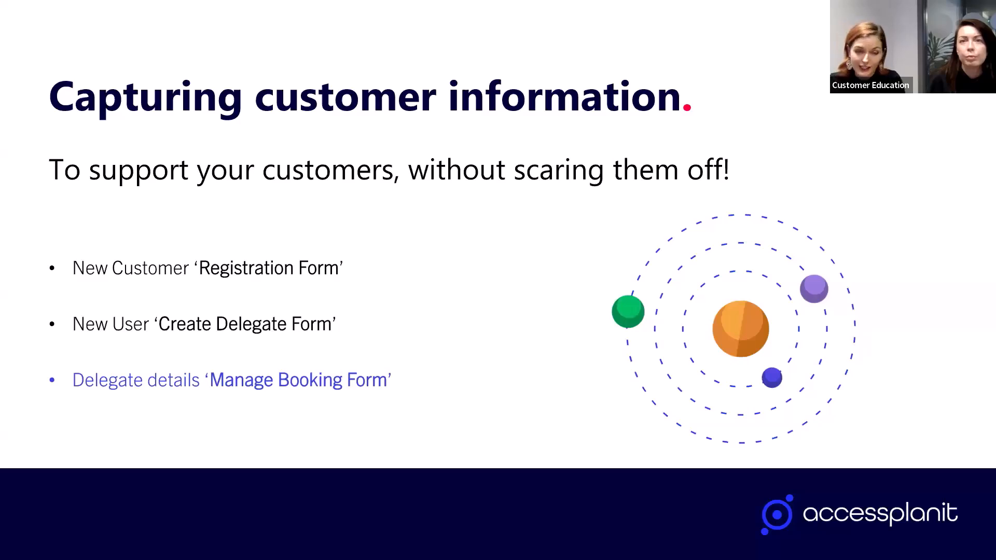
pyautogui.hotkey('alt', 'Tab')
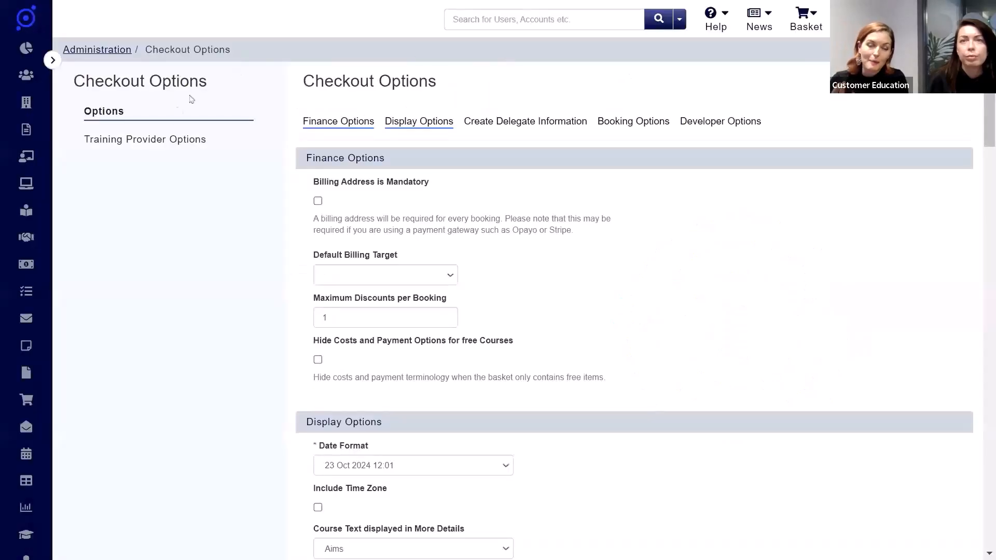
pyautogui.click(144, 145)
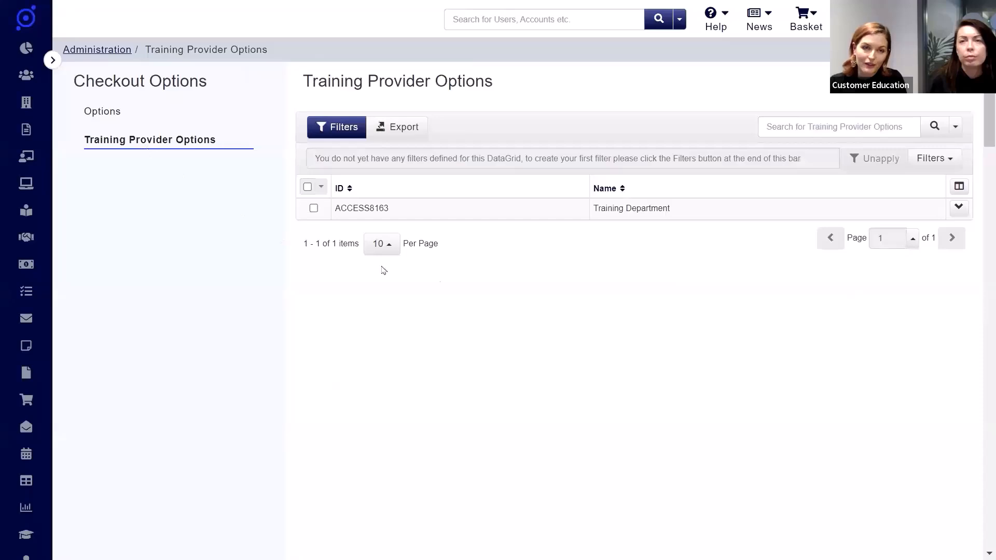
pyautogui.rightClick(528, 213)
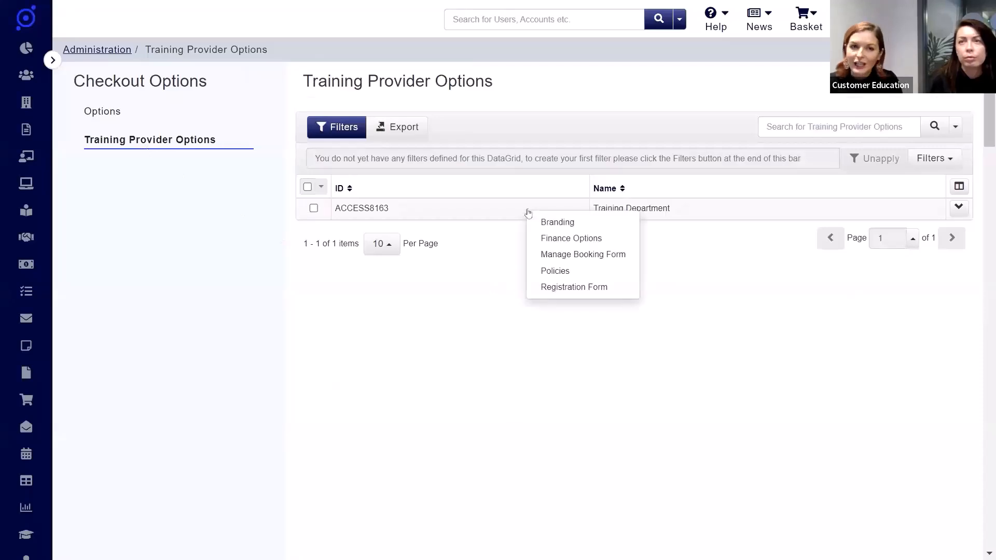
pyautogui.click(626, 259)
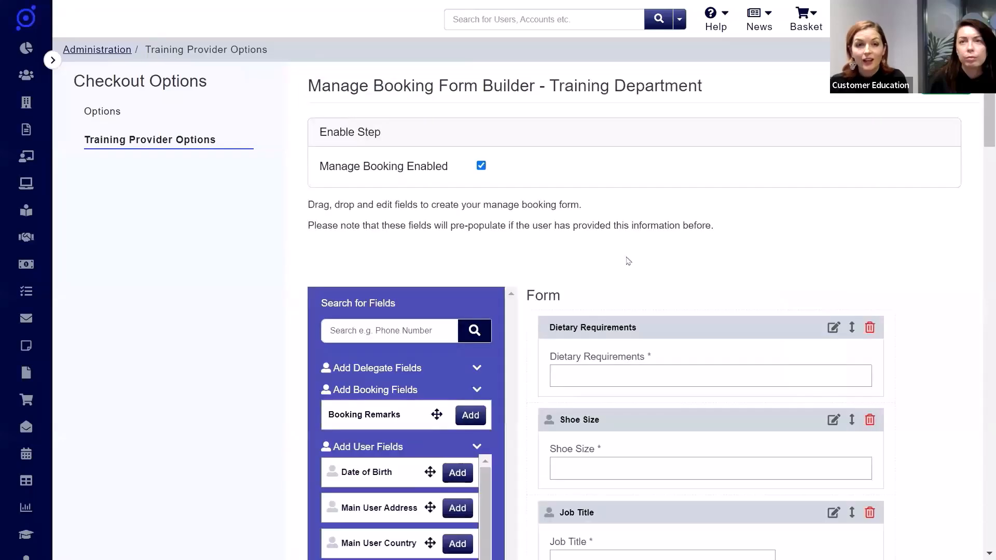
pyautogui.moveTo(987, 133); pyautogui.dragTo(987, 138)
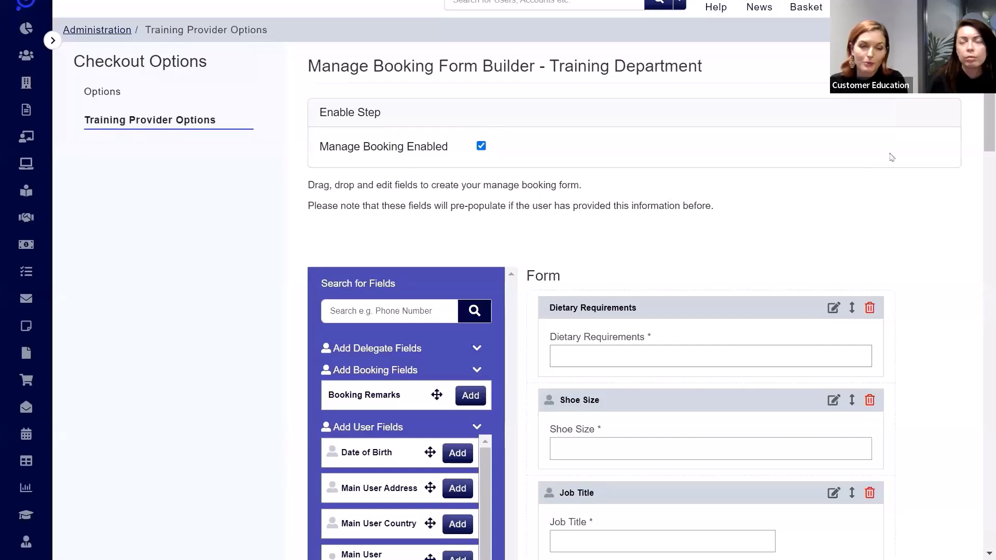
pyautogui.moveTo(986, 127); pyautogui.dragTo(976, 183)
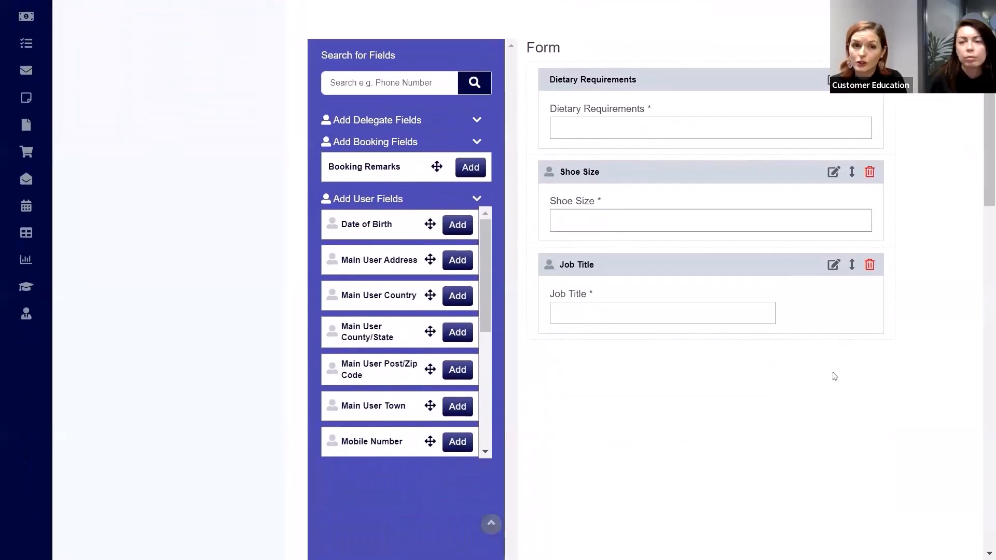
# Step: Make the Dietary Requirements field of the manage booking form non-mandatory and apply the change
pyautogui.click(833, 80)
pyautogui.click(666, 267)
pyautogui.click(855, 293)
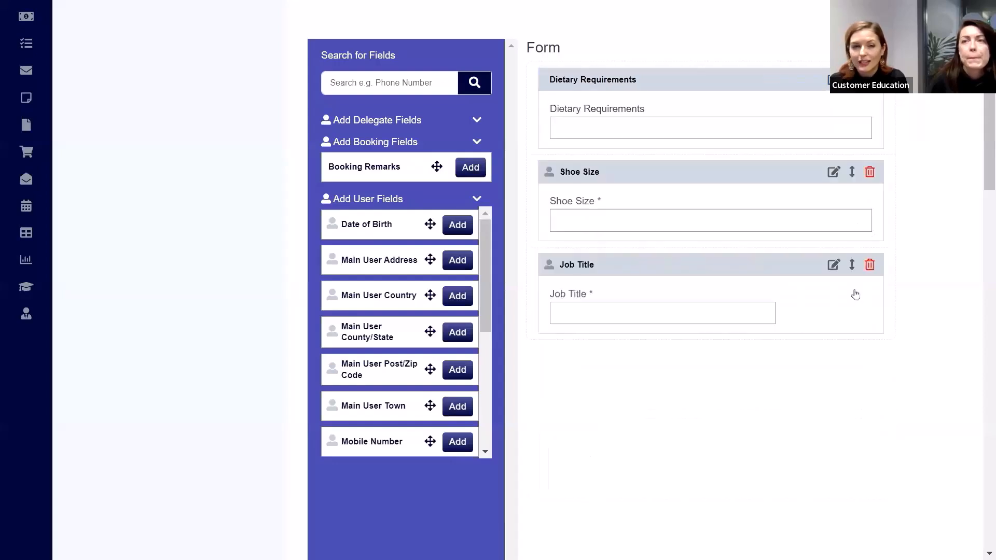
# Step: Try restricting the mandatory Shoe Size field to Mental Health courses, clear that category again and apply the field settings
pyautogui.click(833, 172)
pyautogui.click(686, 323)
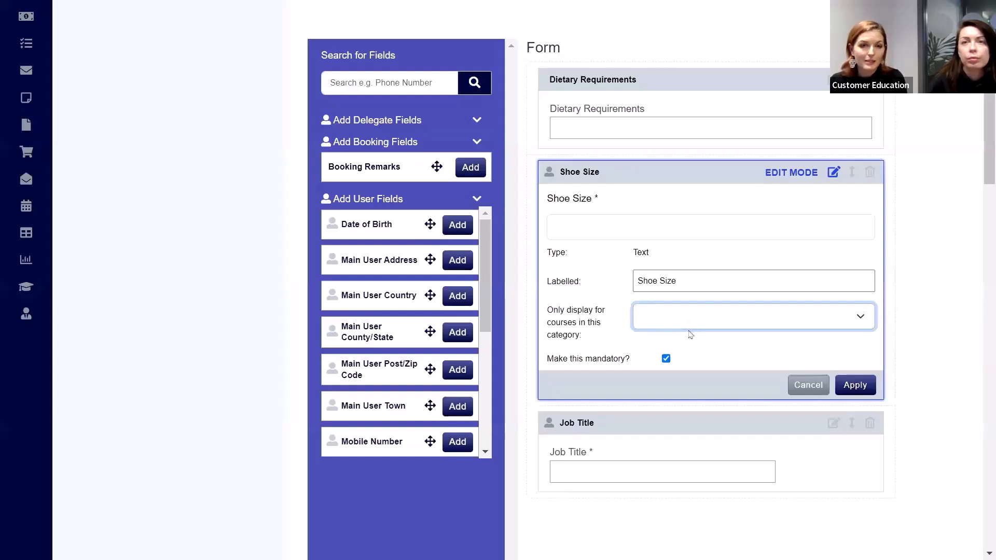
pyautogui.click(690, 334)
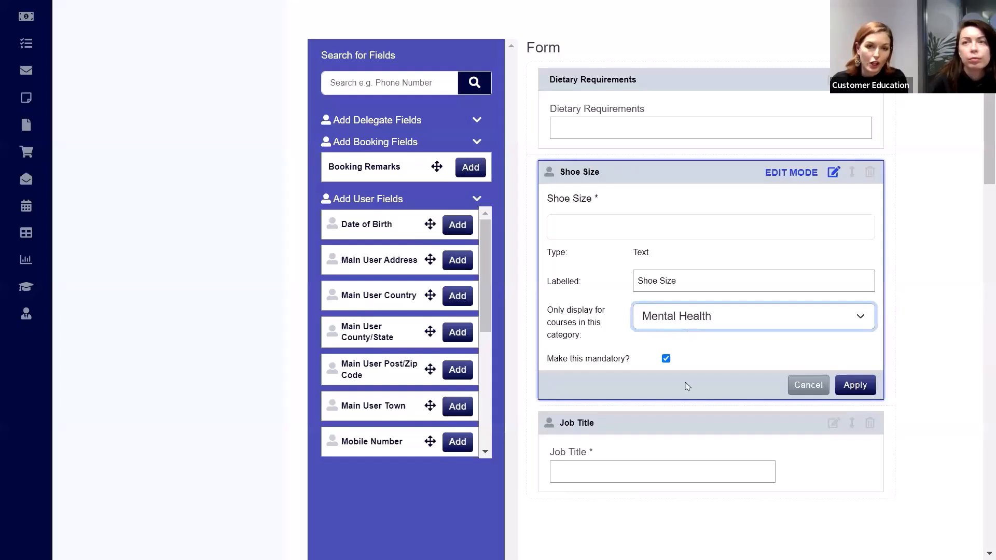
pyautogui.click(691, 323)
pyautogui.click(691, 337)
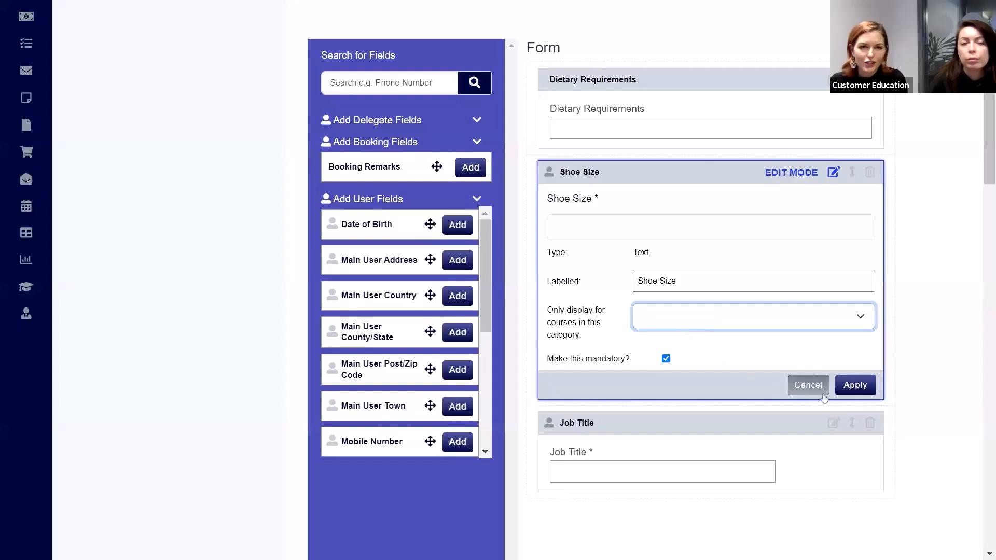
pyautogui.click(854, 386)
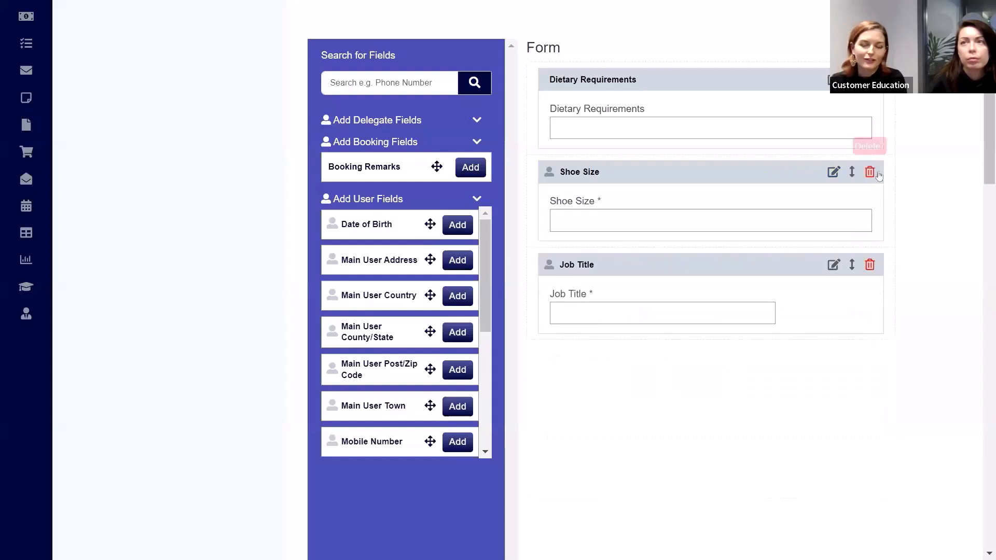
# Step: Move the Shoe Size field above Dietary Requirements in the manage booking form
pyautogui.click(852, 171)
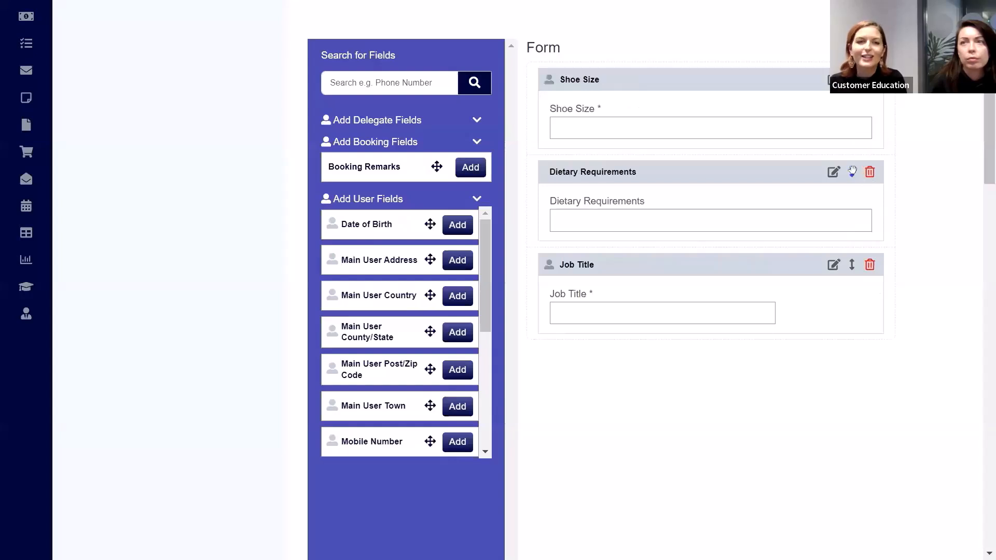
pyautogui.moveTo(989, 147); pyautogui.dragTo(991, 94)
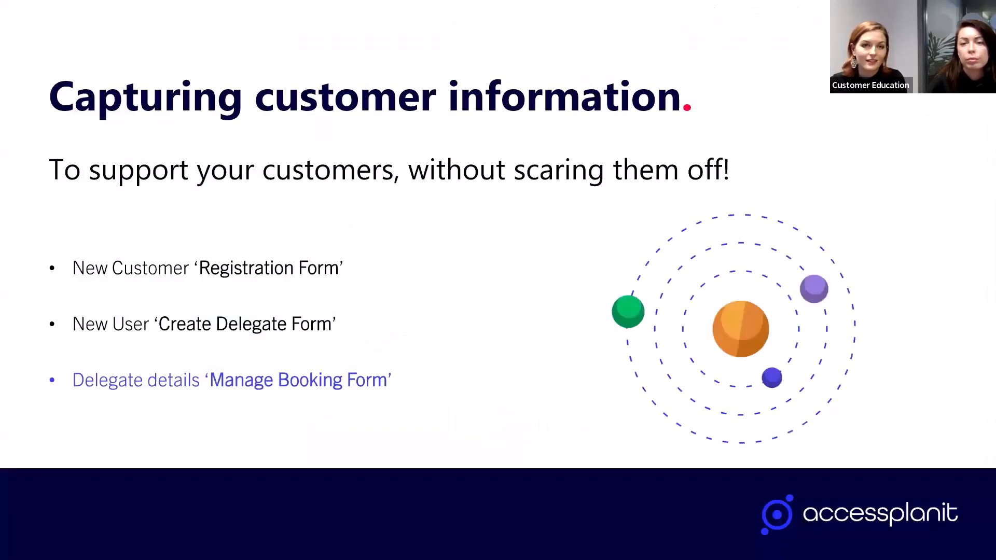
pyautogui.press('Right')
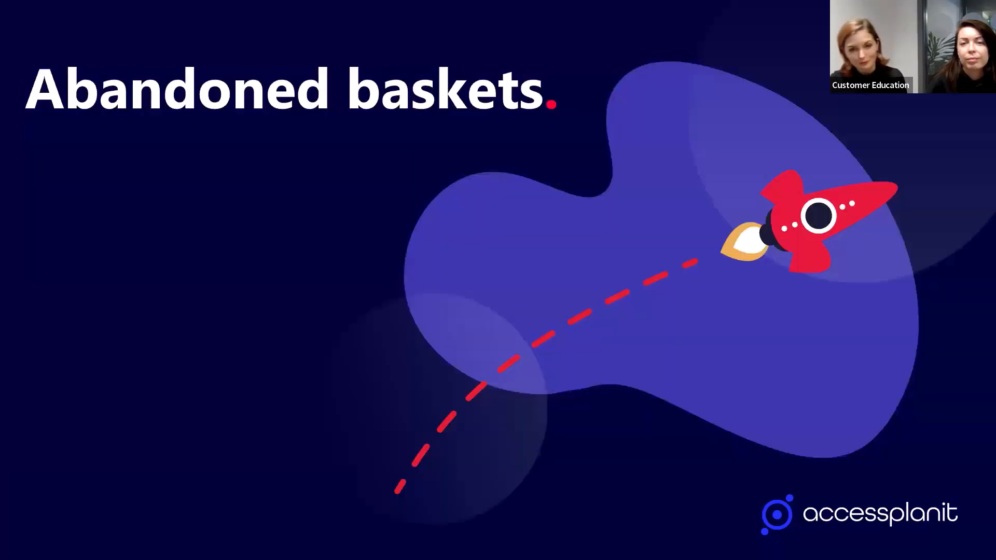
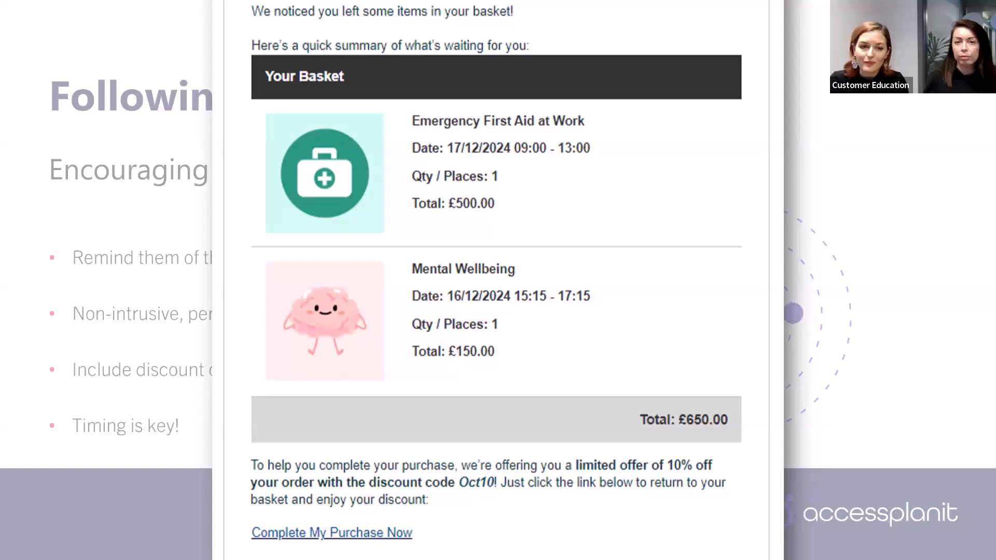
# Step: Switch to accessplanit's Email Templates page, search for "aban" and open the Booker - Abandoned Basket template for editing
pyautogui.press('Right')
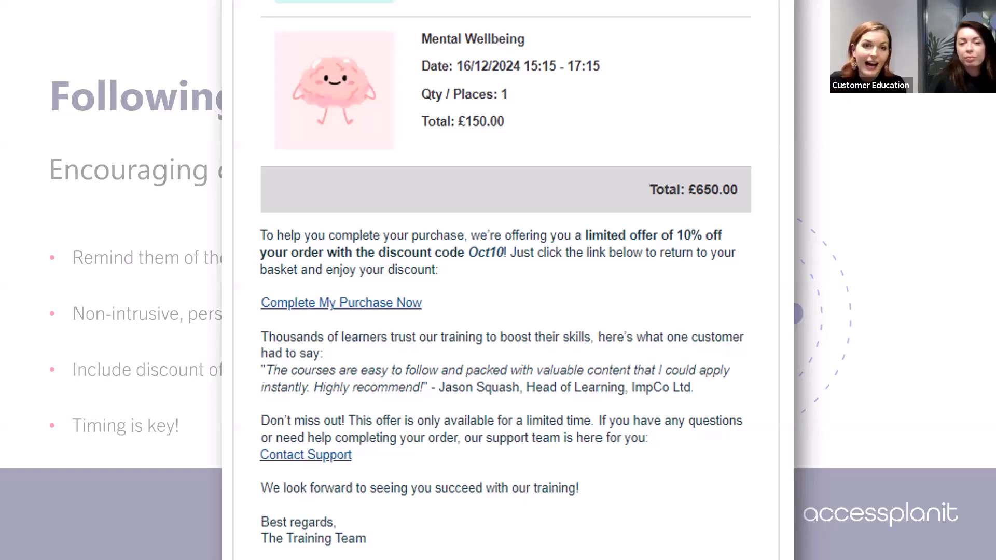
pyautogui.hotkey('alt', 'Tab')
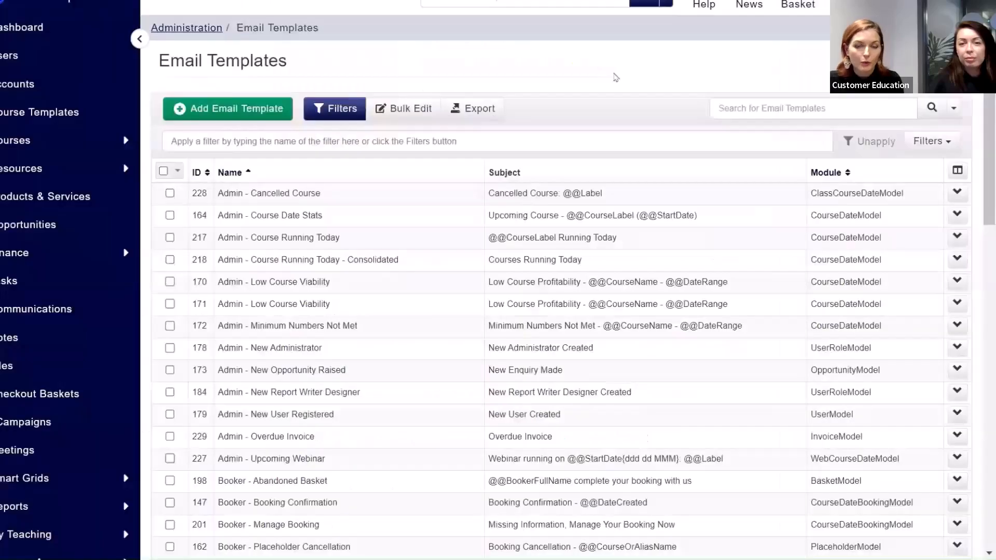
pyautogui.click(752, 105)
pyautogui.write('a')
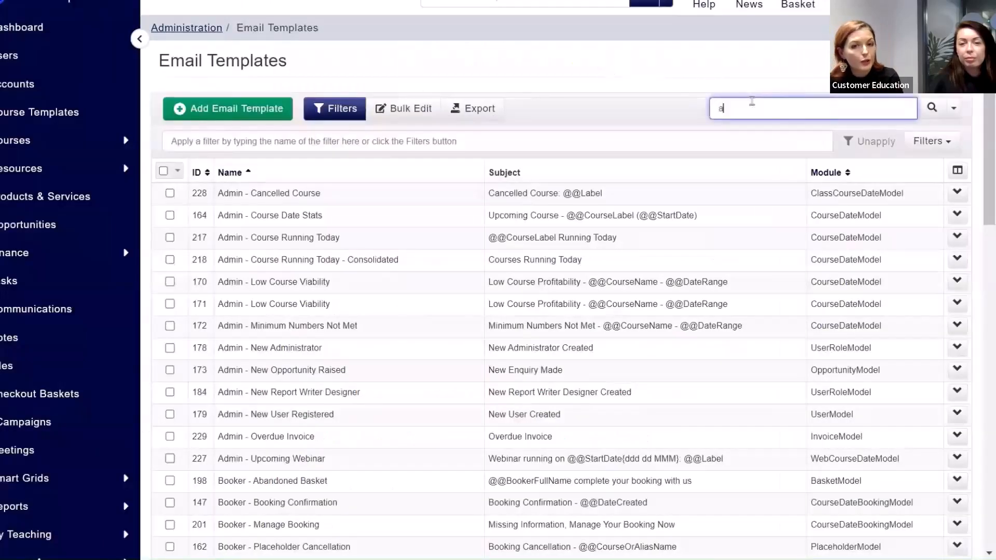
pyautogui.write('ban')
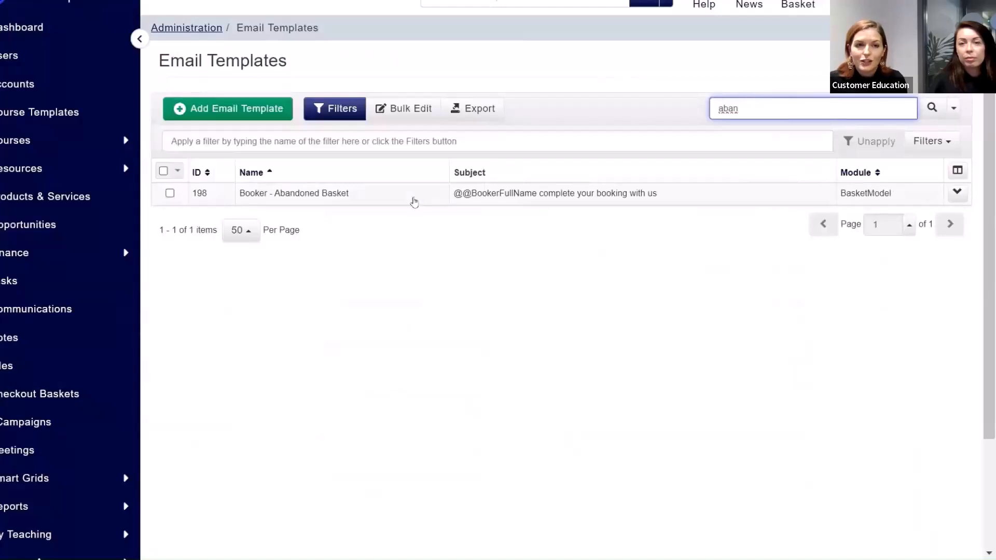
pyautogui.rightClick(411, 201)
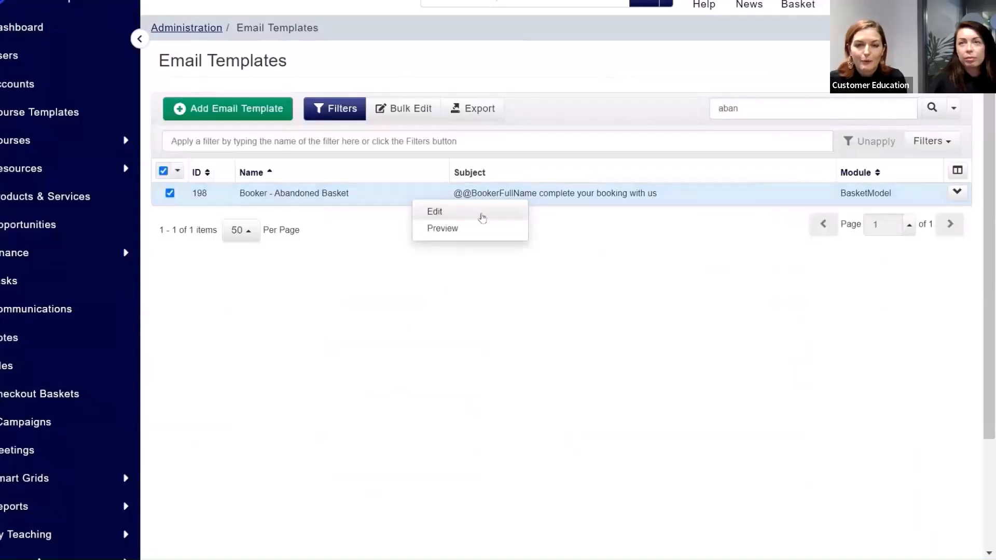
pyautogui.click(482, 218)
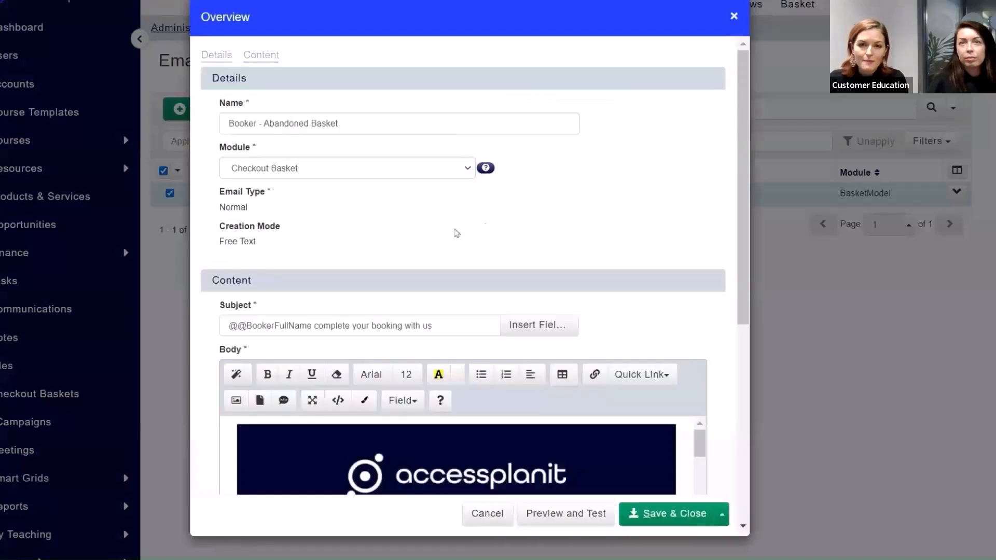
# Step: Enlarge the body editor of the abandoned basket template and read through the email text
pyautogui.scroll(-1, 457, 233)
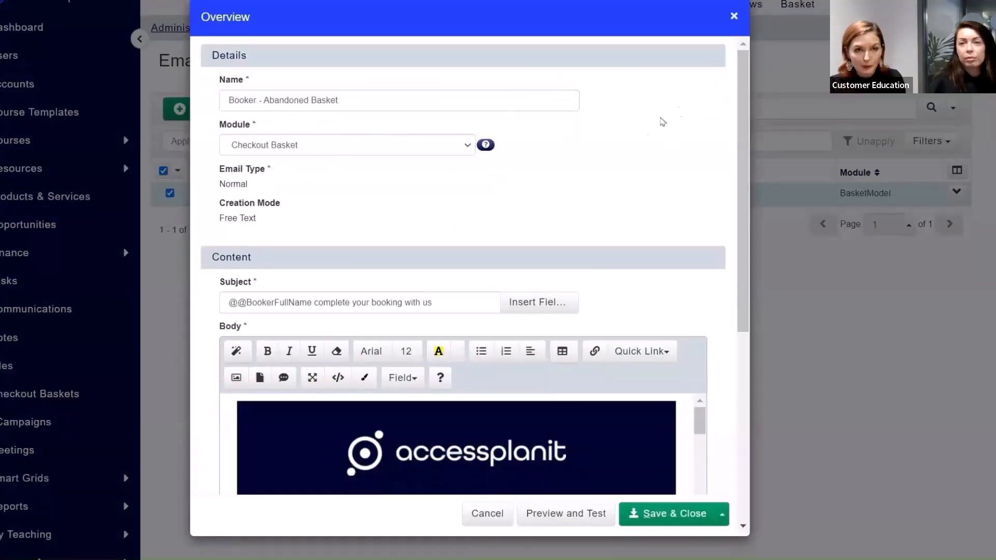
pyautogui.moveTo(745, 93); pyautogui.dragTo(747, 171)
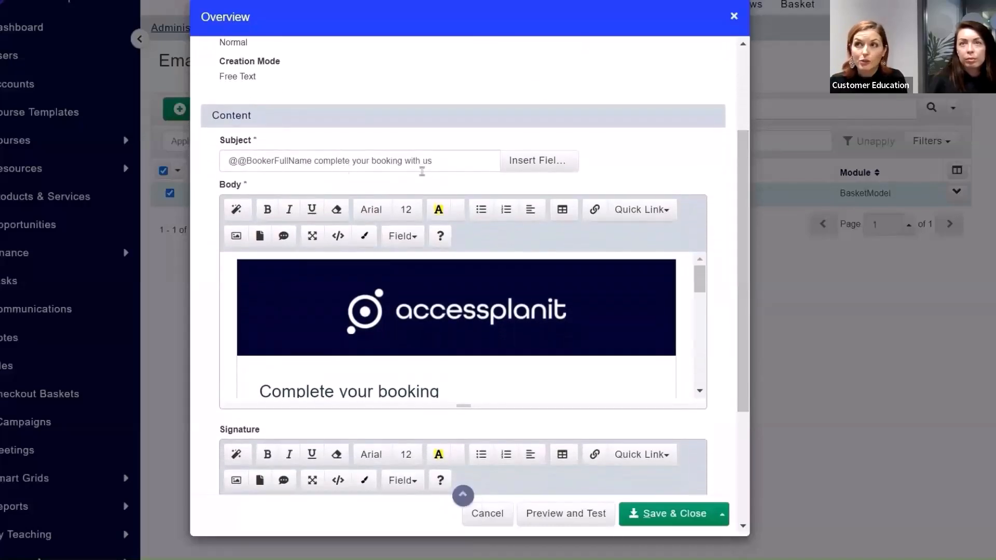
pyautogui.moveTo(742, 156); pyautogui.dragTo(742, 234)
pyautogui.moveTo(464, 217); pyautogui.dragTo(460, 493)
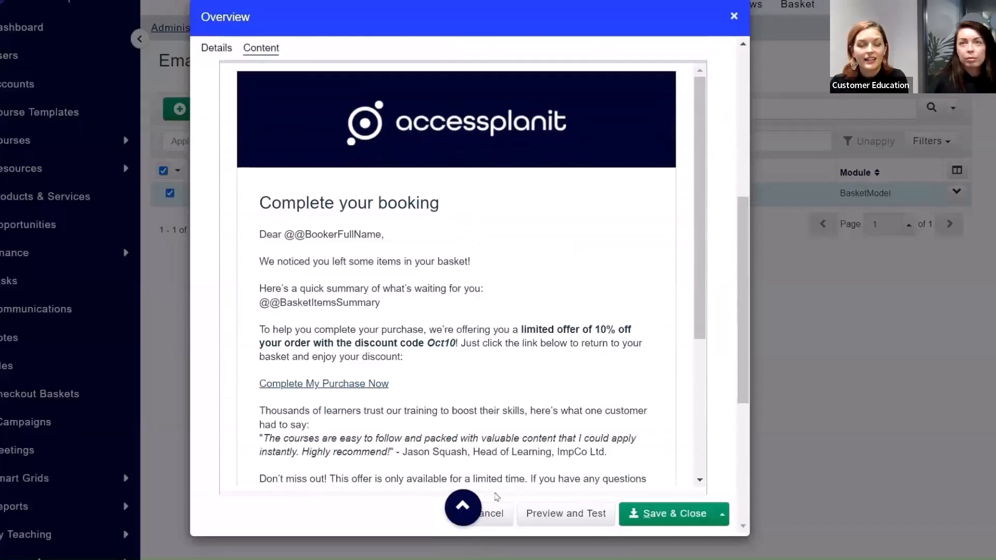
pyautogui.scroll(-2, 701, 146)
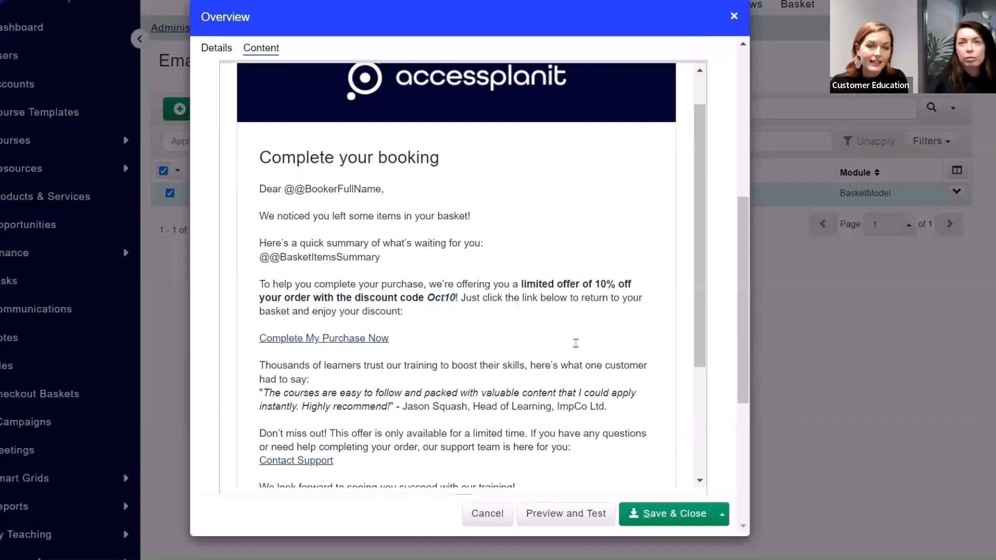
pyautogui.scroll(1, 700, 290)
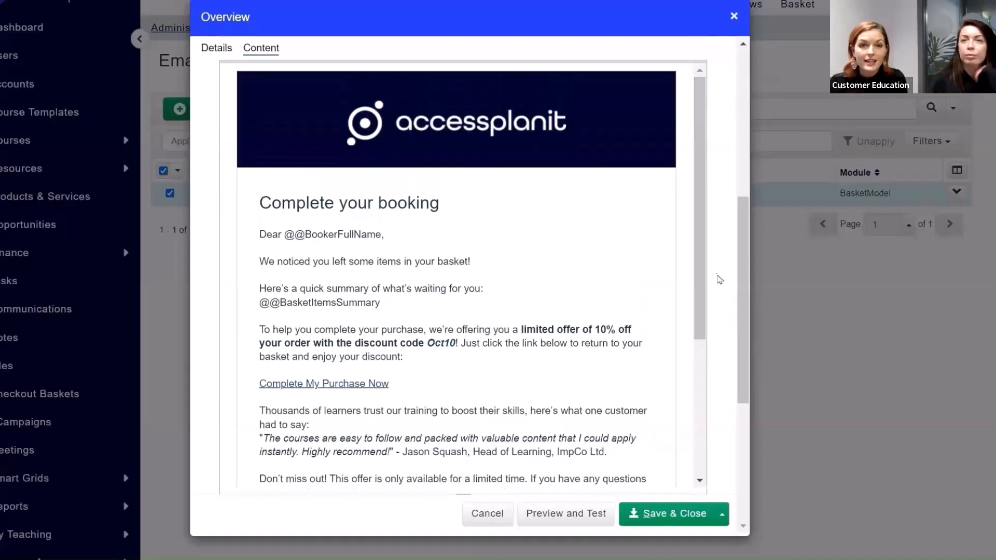
# Step: Check which quick links can be inserted into the email body, and review the remaining template content
pyautogui.scroll(3, 715, 275)
pyautogui.click(634, 113)
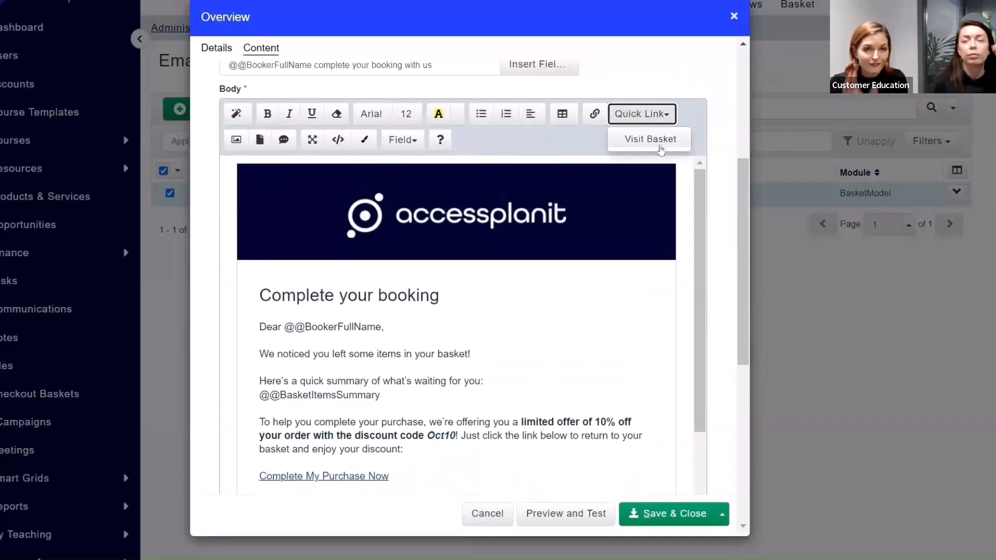
pyautogui.click(723, 279)
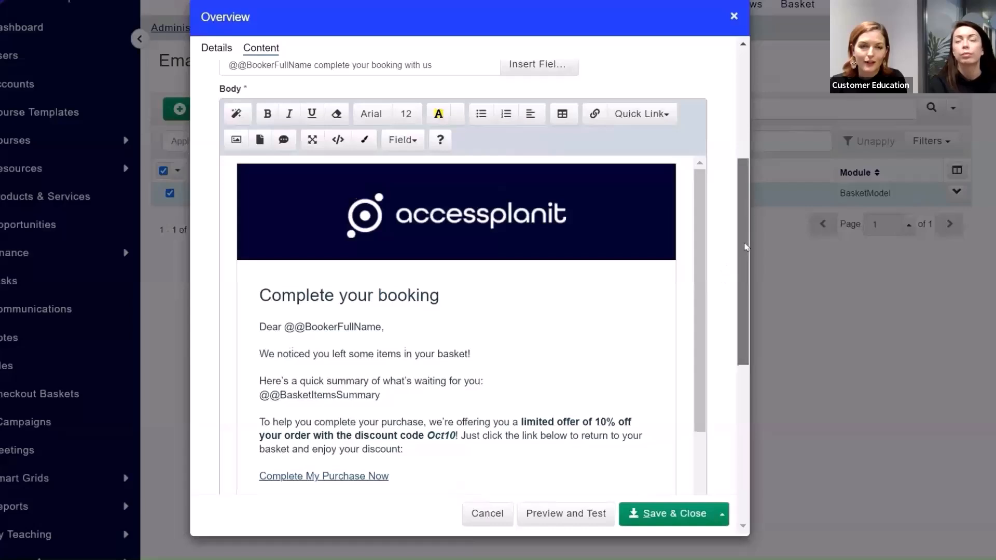
pyautogui.scroll(-3, 746, 246)
pyautogui.moveTo(700, 215); pyautogui.dragTo(697, 289)
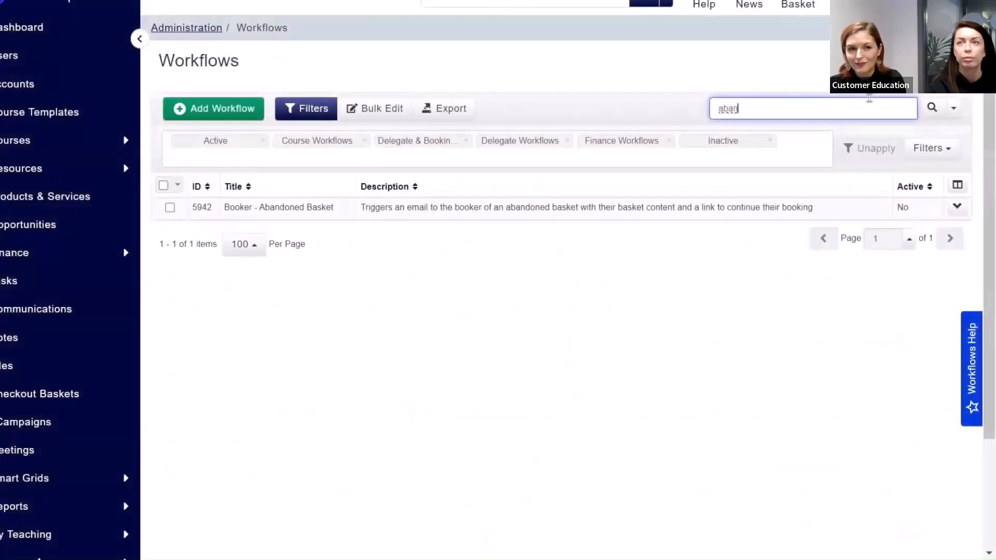
# Step: Open the Booker - Abandoned Basket workflow for editing and check its module in the details
pyautogui.click(374, 207)
pyautogui.rightClick(374, 207)
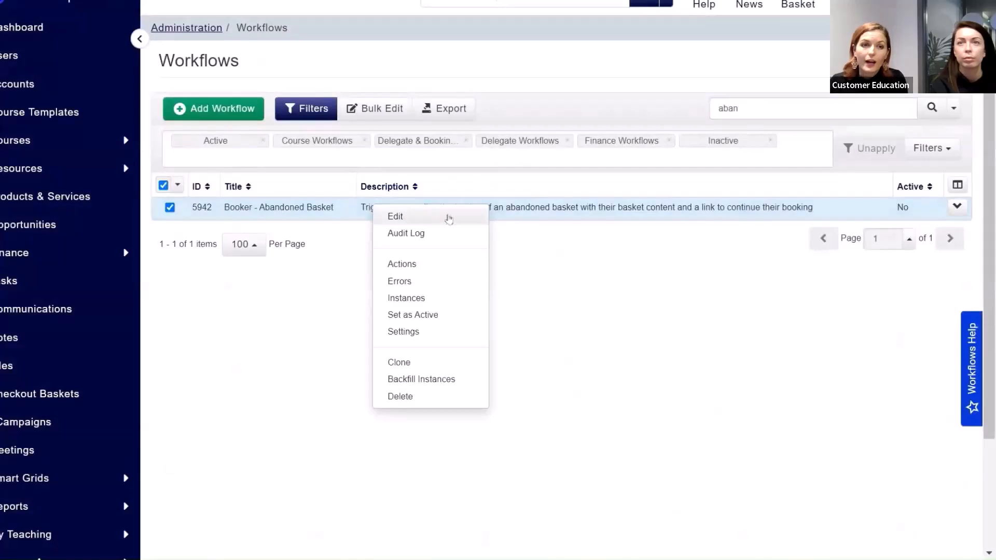
pyautogui.click(462, 219)
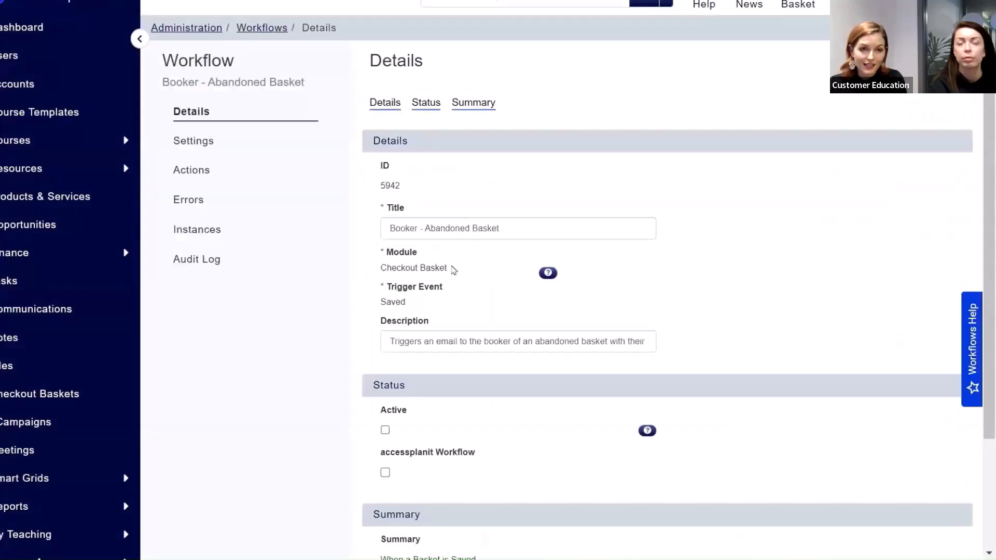
pyautogui.moveTo(454, 269); pyautogui.dragTo(380, 269)
pyautogui.click(459, 276)
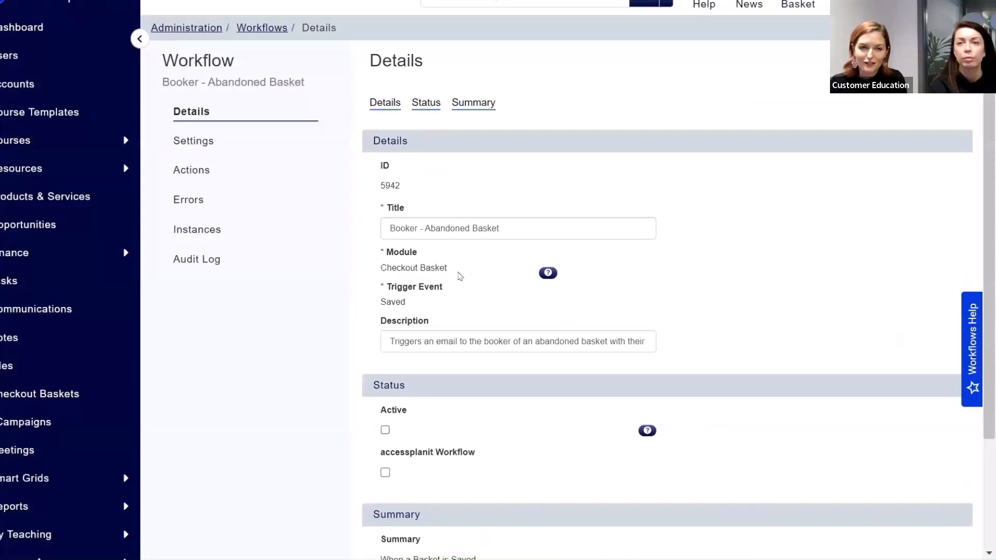
# Step: Review the rules in the abandoned basket workflow's settings, including the selectable values of the Status rule
pyautogui.click(242, 140)
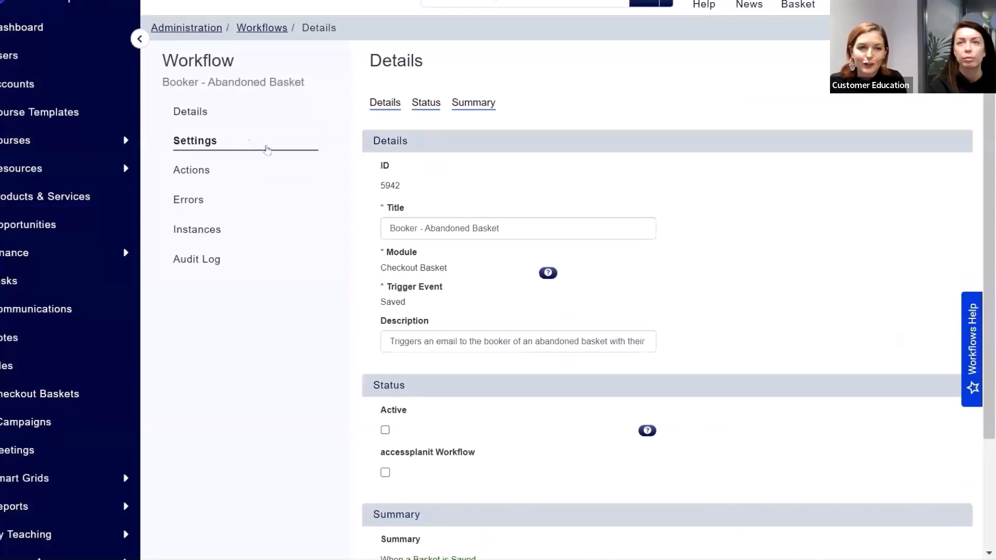
pyautogui.moveTo(989, 162); pyautogui.dragTo(991, 240)
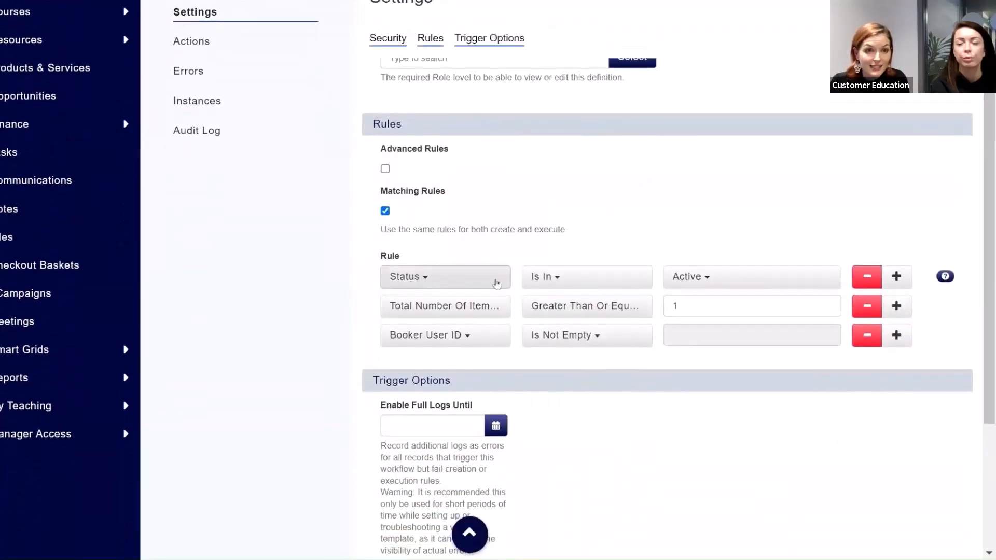
pyautogui.click(724, 283)
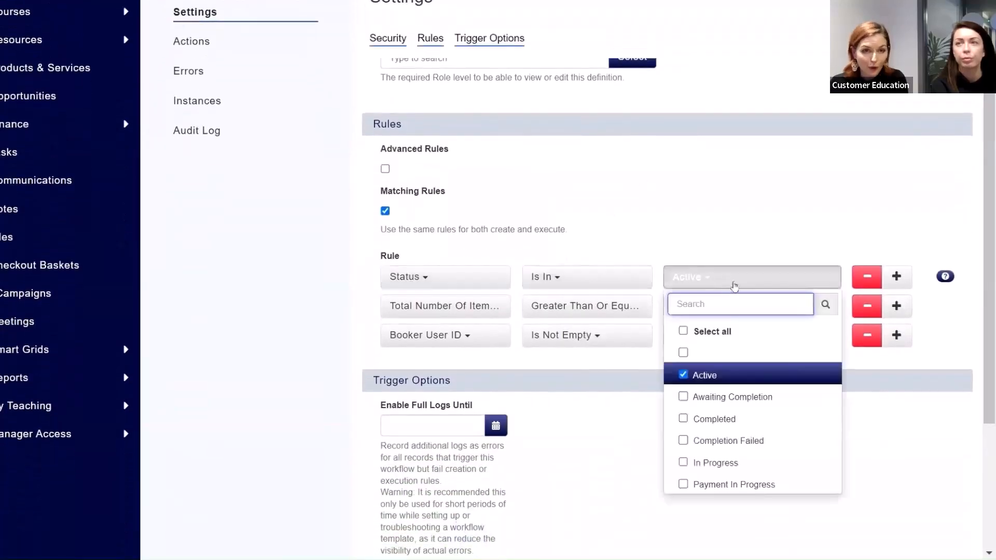
pyautogui.click(837, 195)
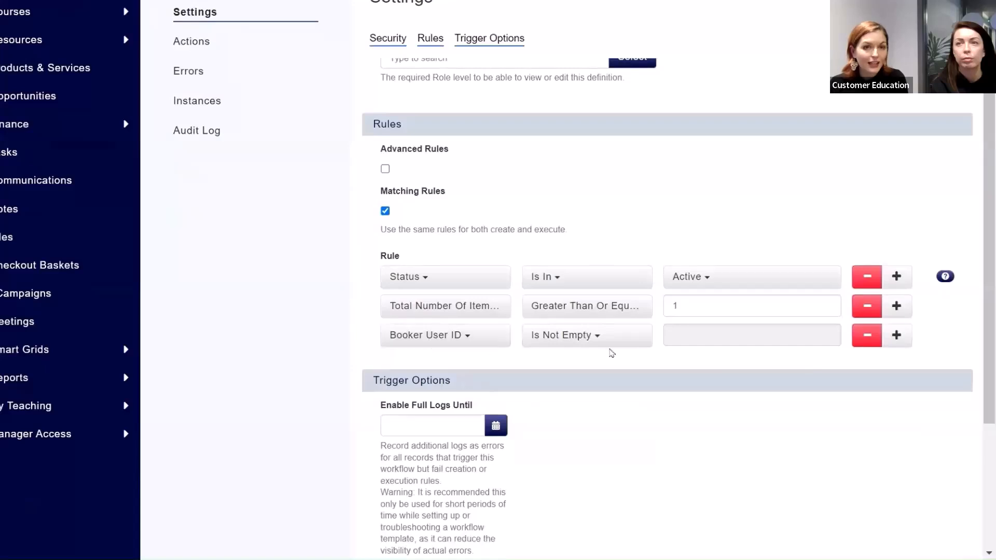
pyautogui.scroll(3, 720, 366)
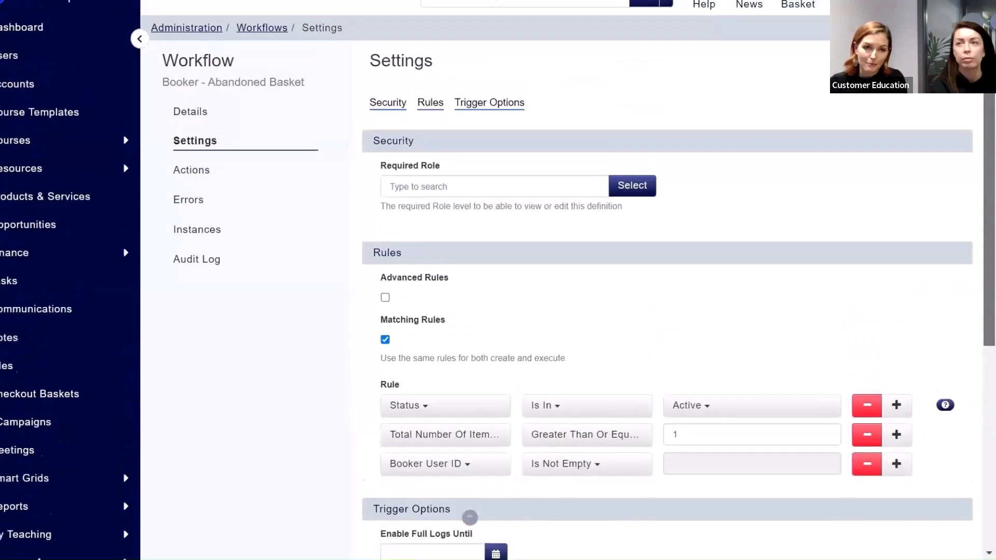
# Step: Open the workflow's Send Email action for editing and examine its action date, address and email template parameters
pyautogui.click(202, 168)
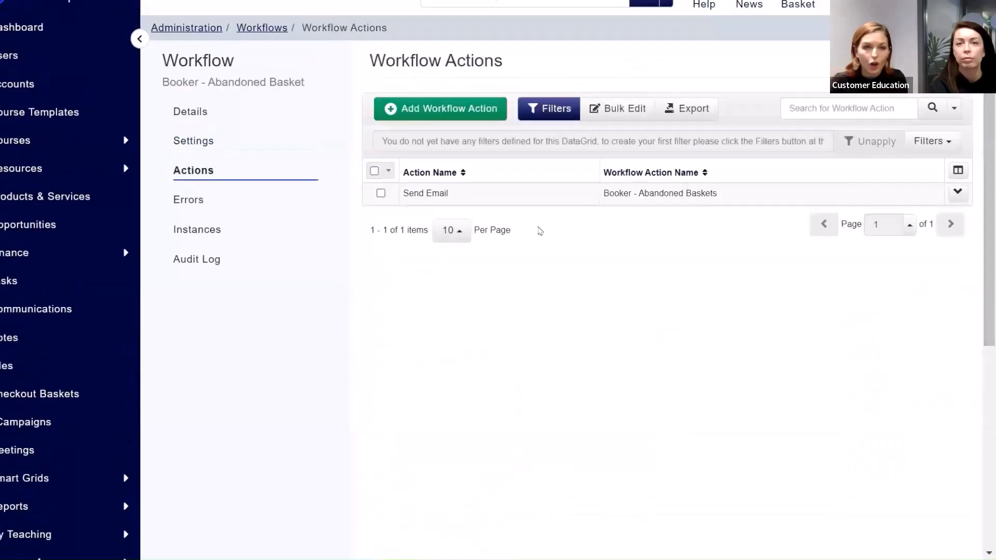
pyautogui.rightClick(566, 196)
pyautogui.click(612, 208)
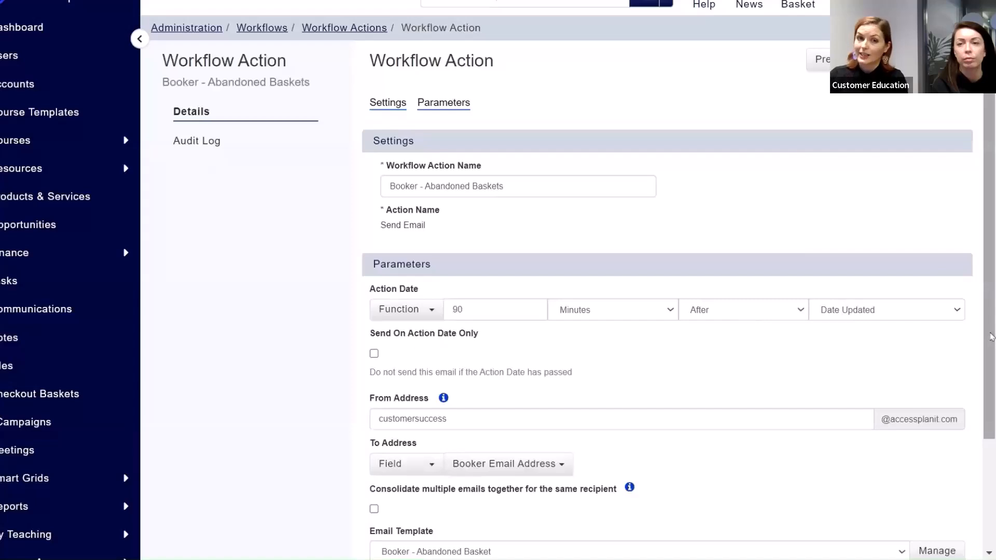
pyautogui.scroll(-2, 988, 337)
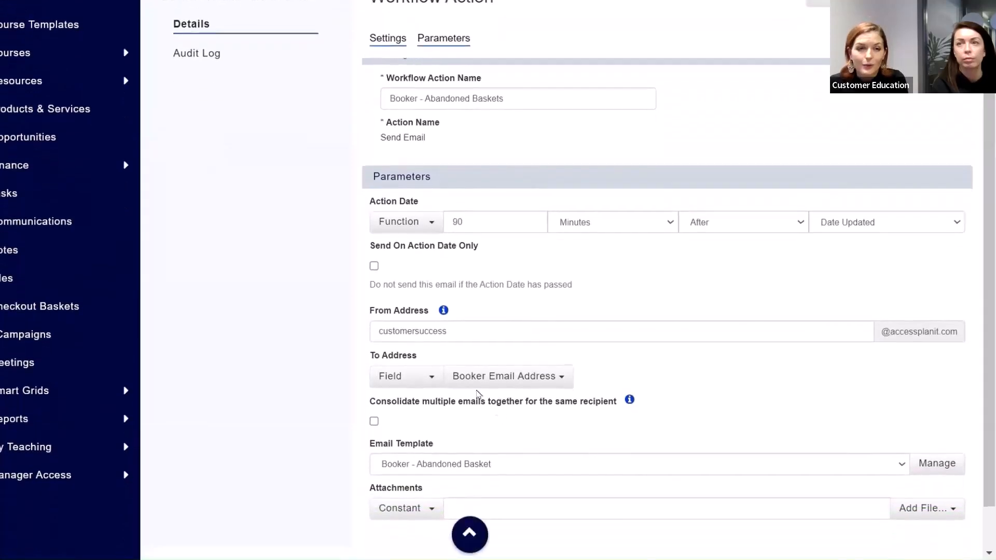
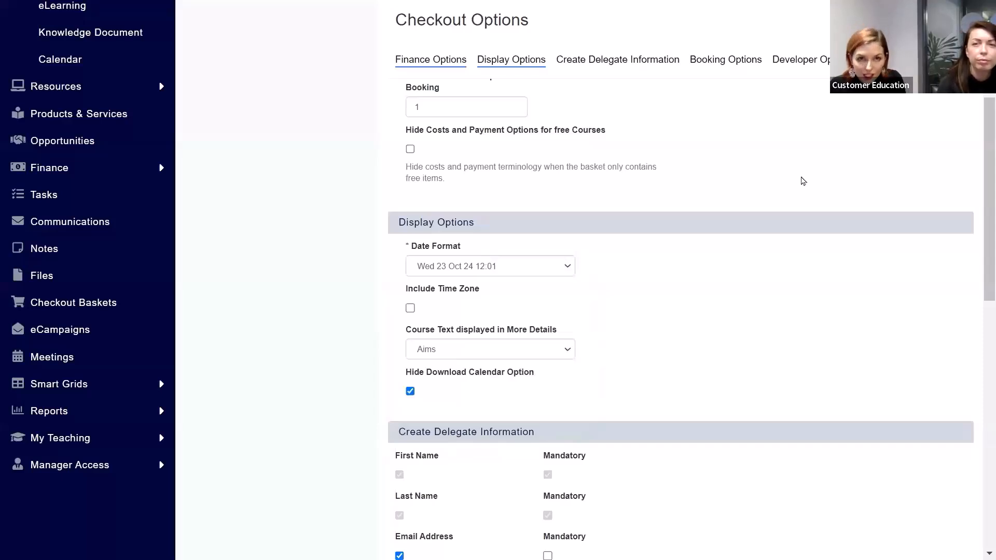
pyautogui.hotkey('ctrl', 'Tab')
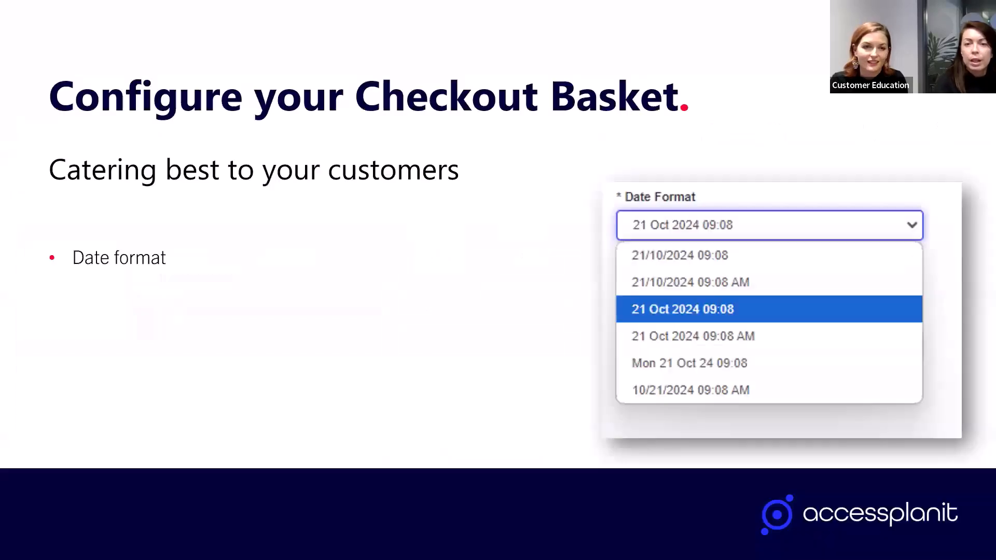
pyautogui.press('Right')
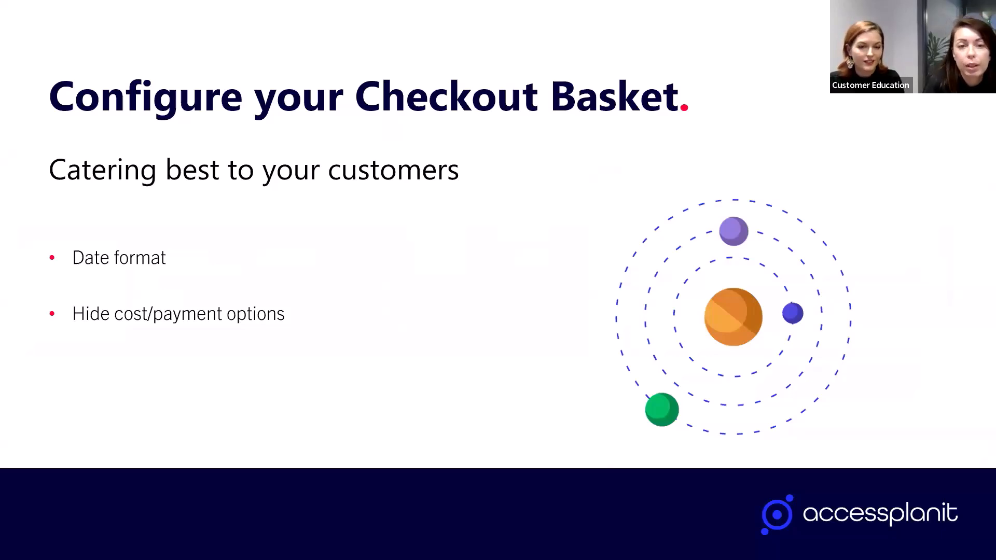
# Step: Return to accessplanit's Checkout Options and turn on Hide Costs and Payment Options for free Courses
pyautogui.hotkey('alt', 'Tab')
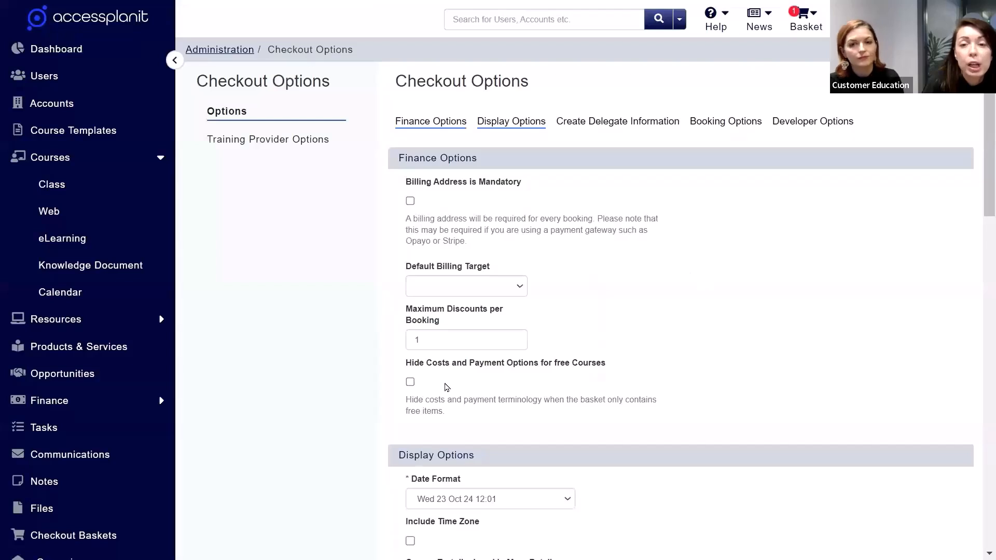
pyautogui.click(410, 382)
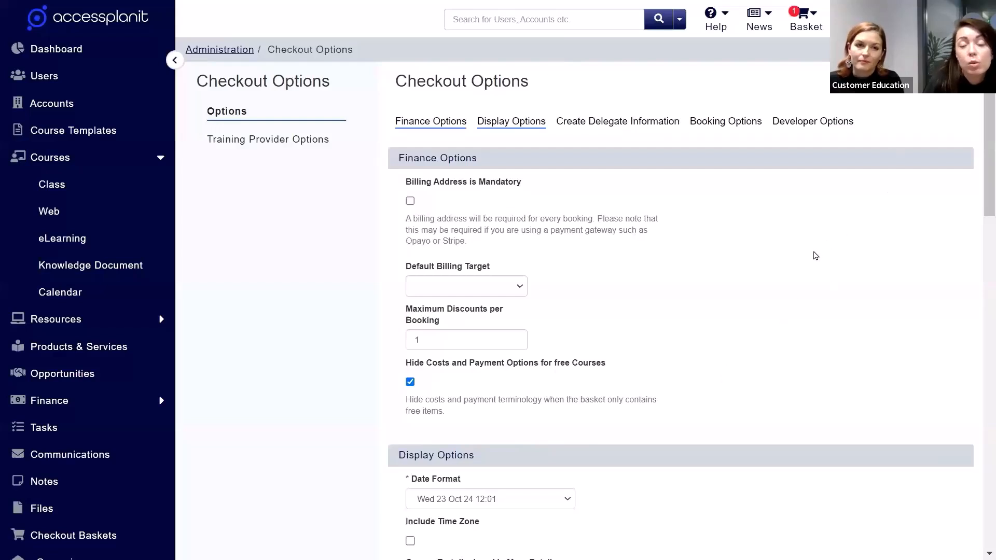
pyautogui.hotkey('ctrl', 'Tab')
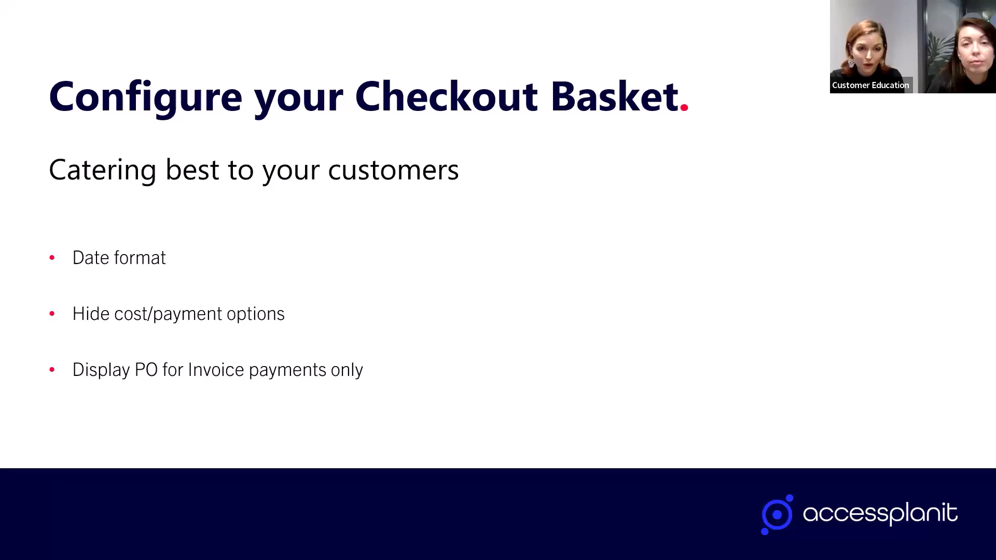
# Step: Return to accessplanit and open the checkout finance options of the Training Department training provider
pyautogui.hotkey('alt', 'Tab')
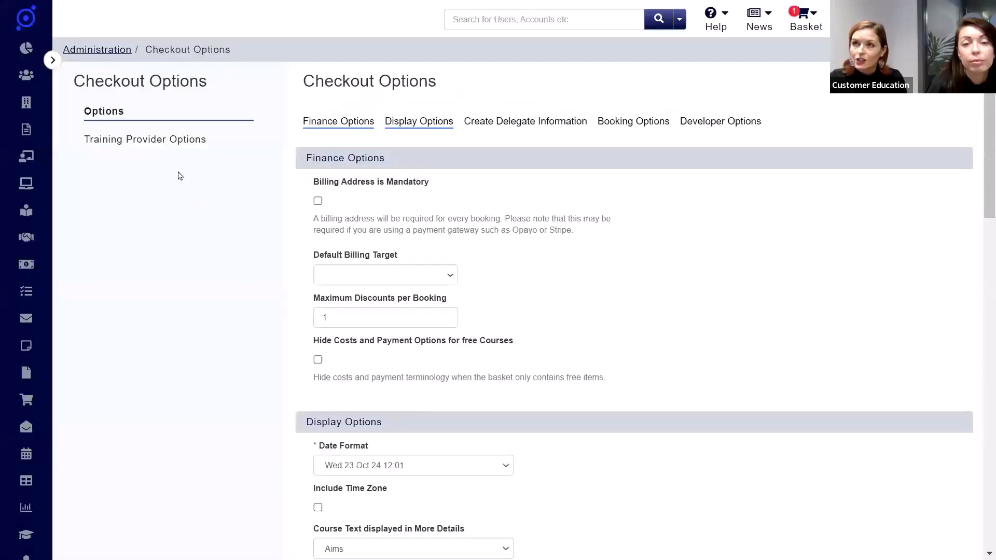
pyautogui.click(157, 145)
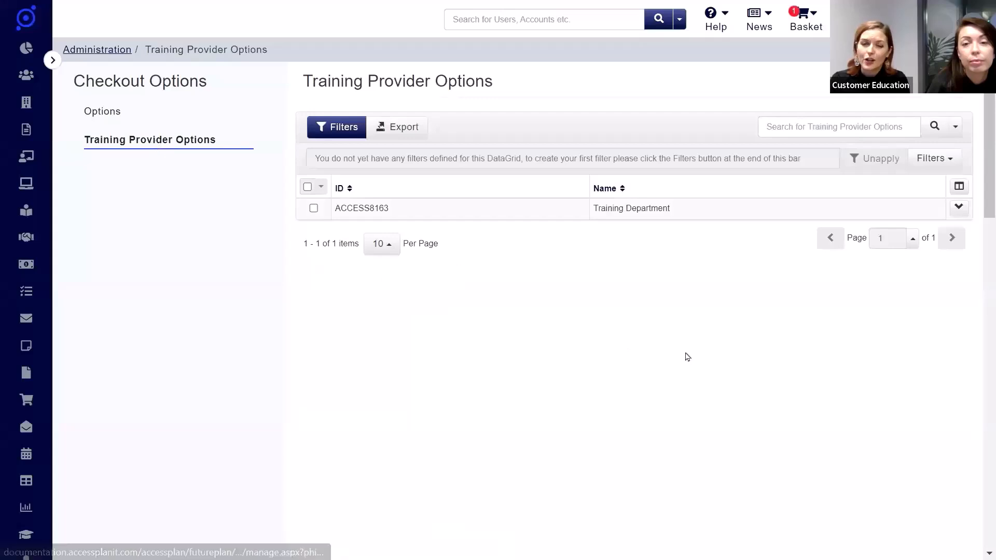
pyautogui.click(486, 205)
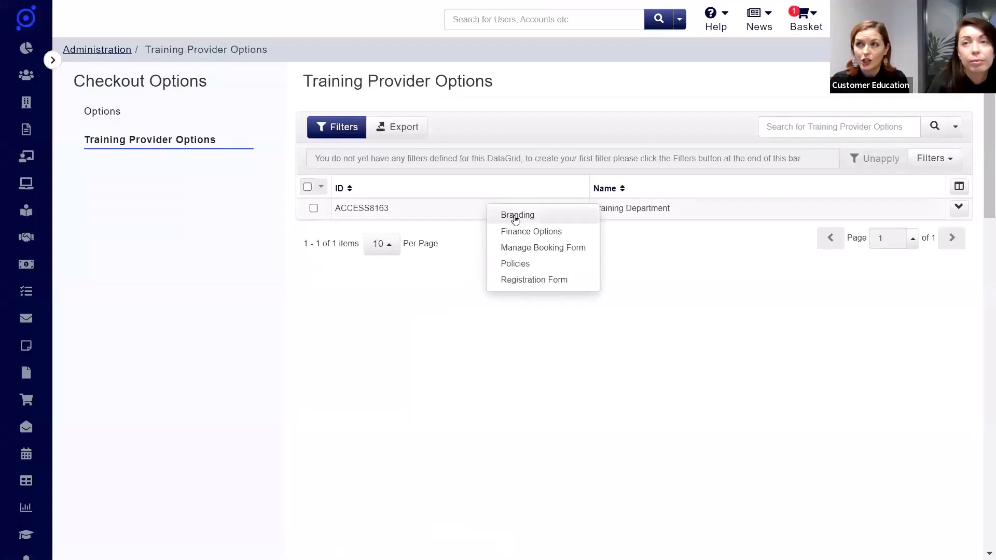
pyautogui.click(566, 238)
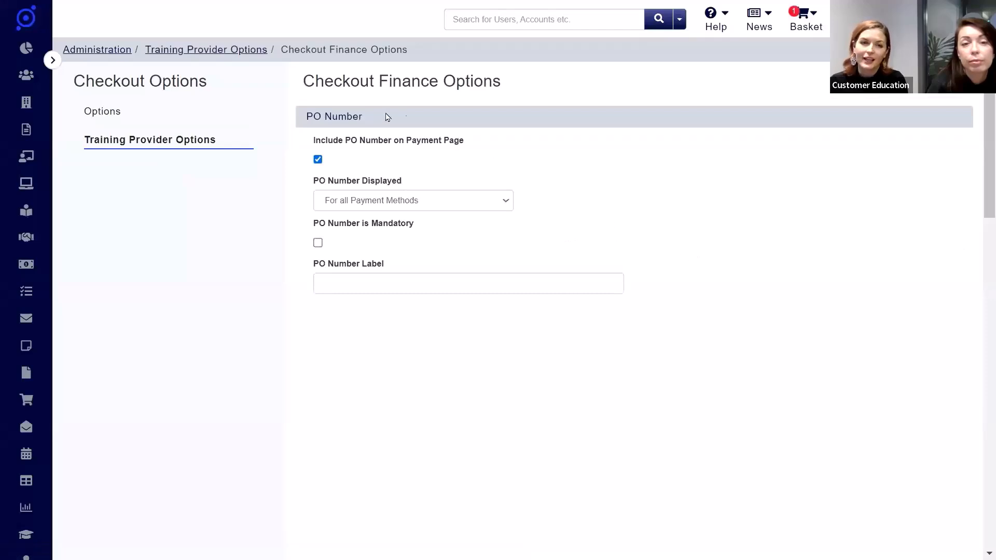
# Step: Display the PO number for Only Invoice Payments, make it mandatory and label it "Purchase Order Number"
pyautogui.click(478, 198)
pyautogui.click(443, 240)
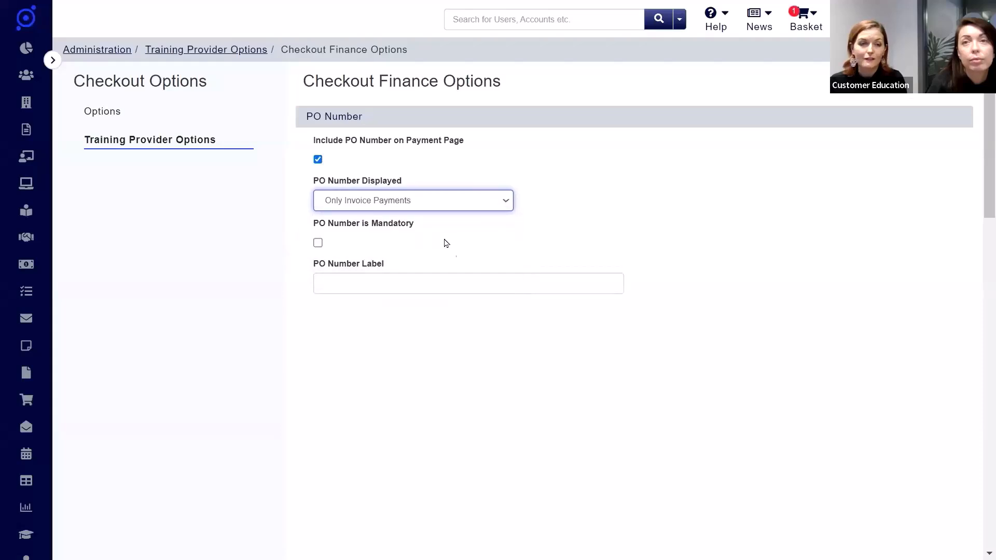
pyautogui.click(318, 243)
pyautogui.click(531, 280)
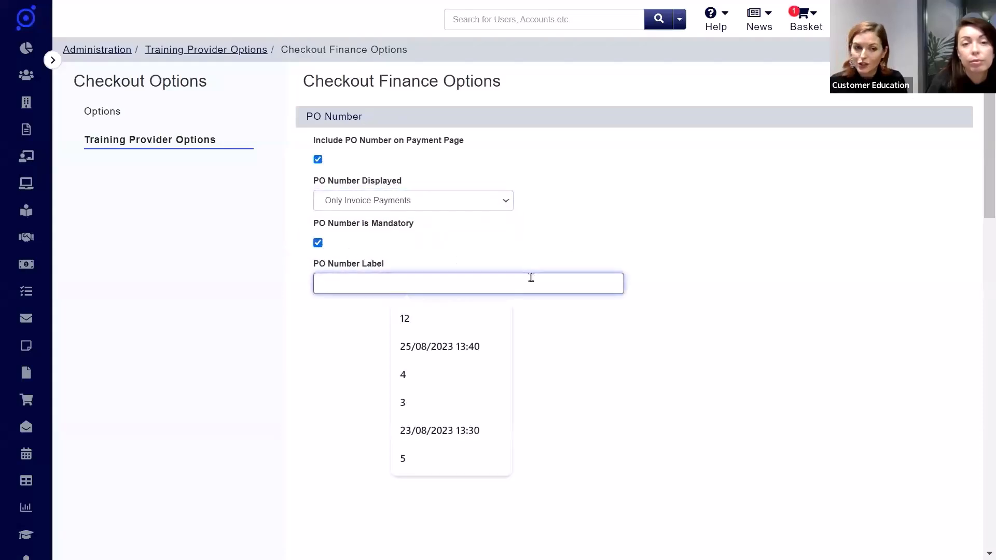
pyautogui.write('Purchase Order Number')
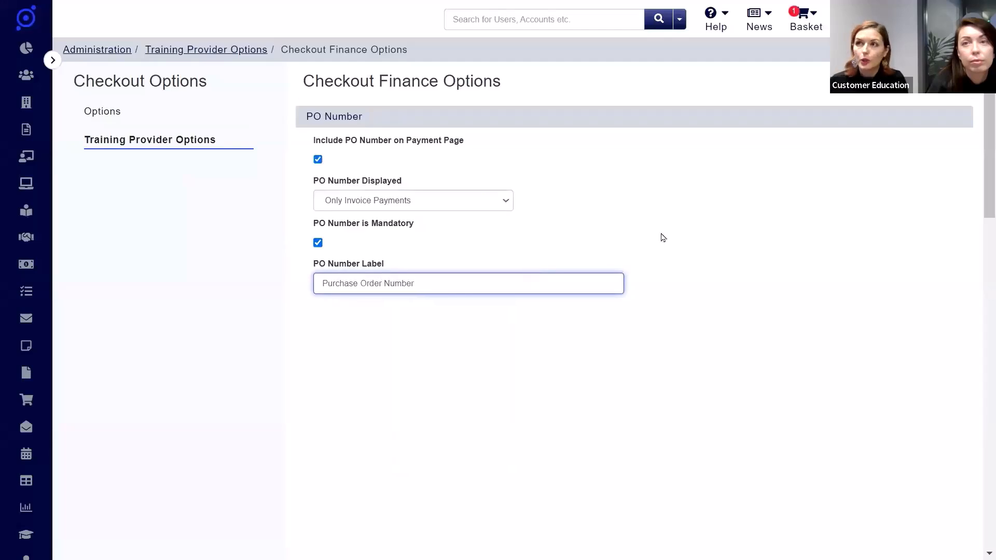
pyautogui.click(769, 184)
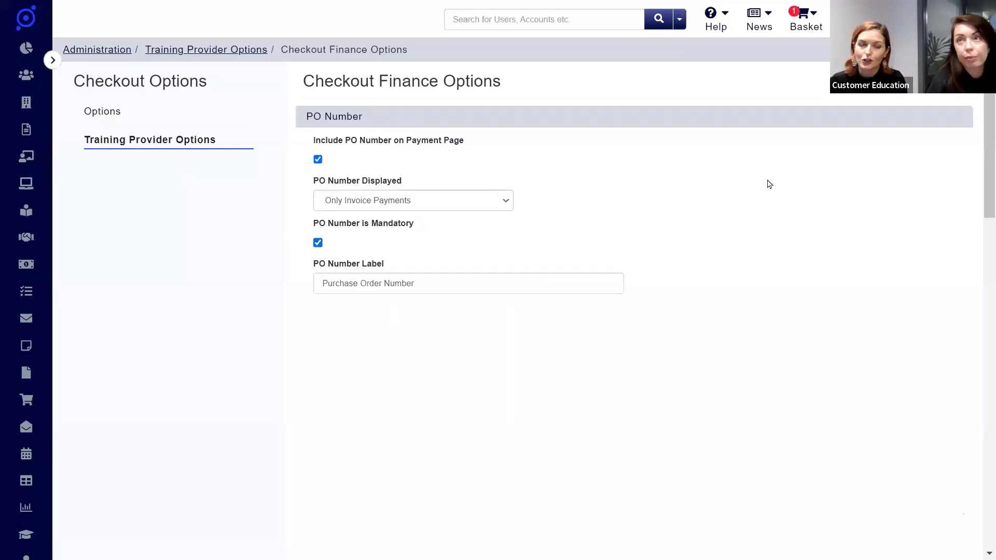
# Step: Continue the Yoga - Shakra basket to payment and compare the fields shown for the BACS and Invoice payment types
pyautogui.hotkey('ctrl', 'Tab')
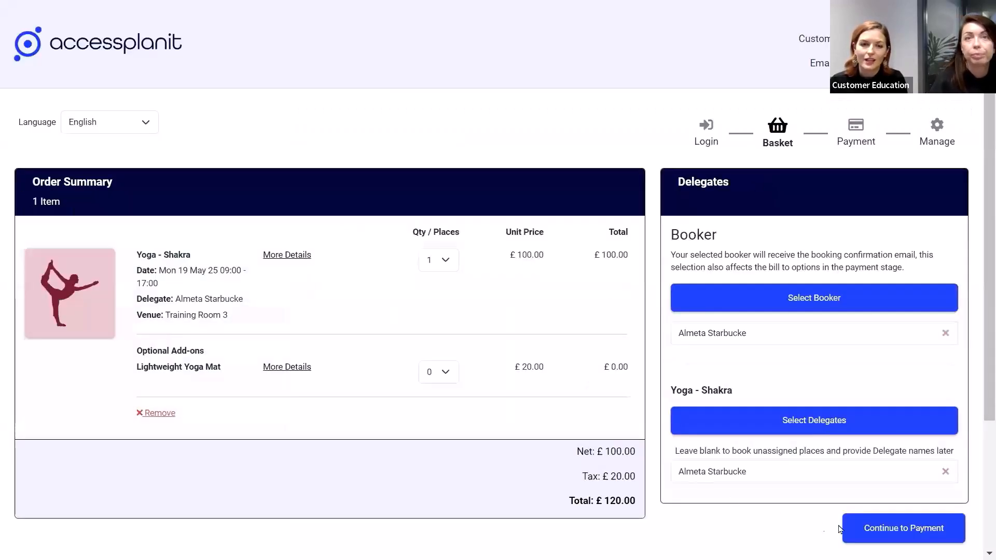
pyautogui.click(895, 529)
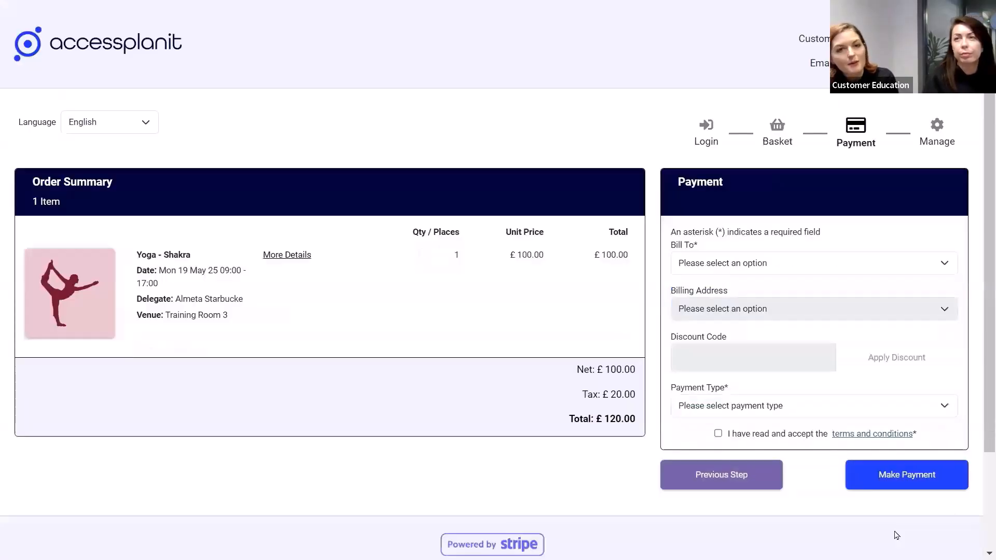
pyautogui.click(745, 404)
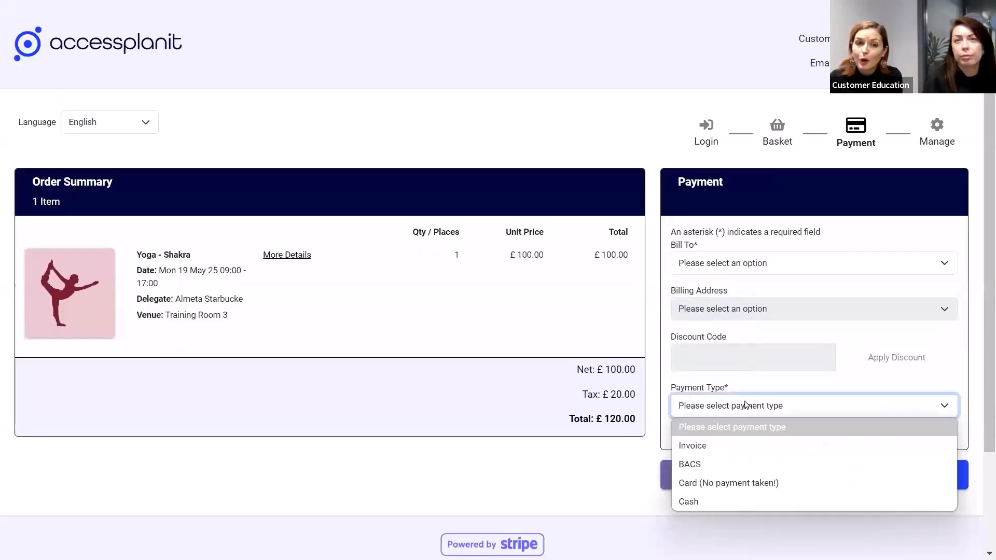
pyautogui.click(726, 464)
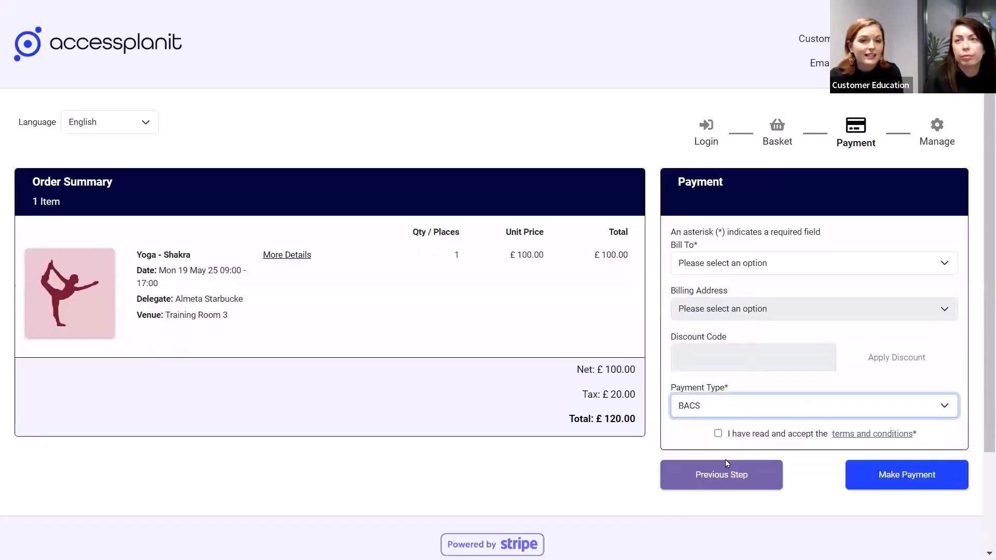
pyautogui.click(781, 411)
pyautogui.click(764, 445)
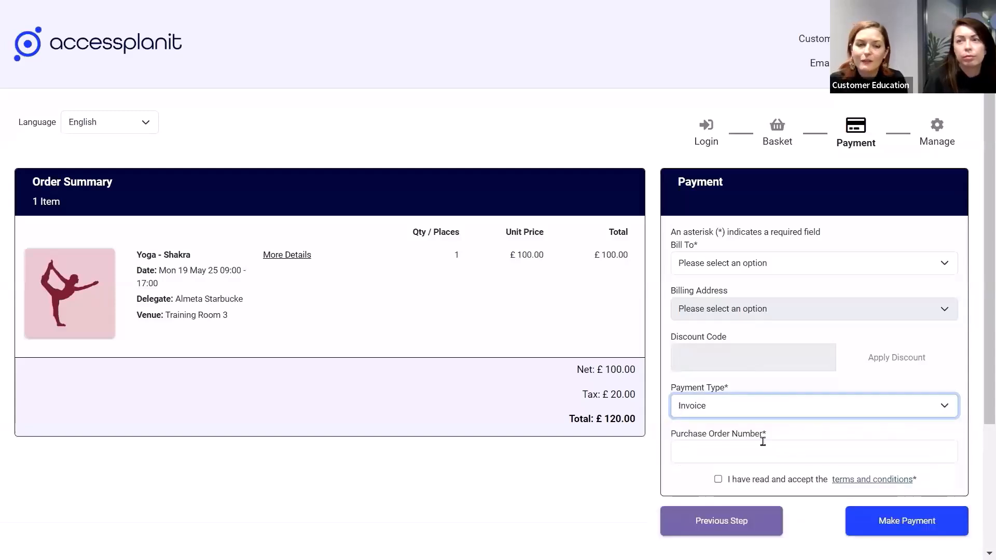
pyautogui.click(827, 436)
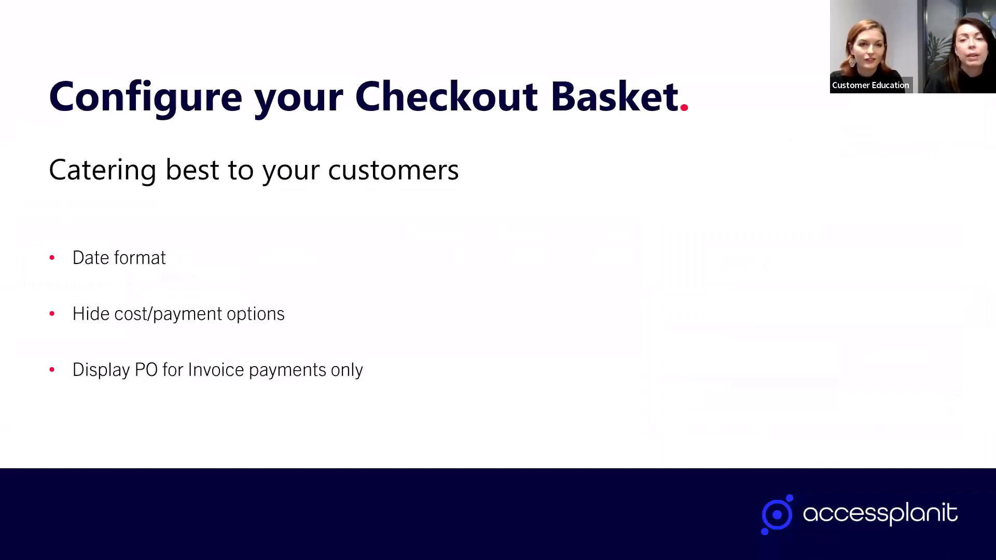
pyautogui.press('Right')
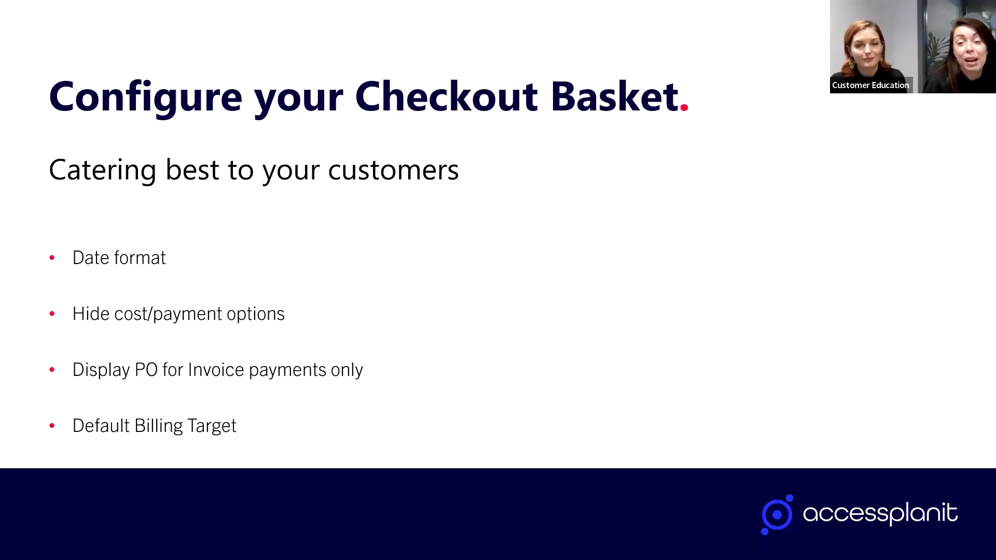
pyautogui.press('Right')
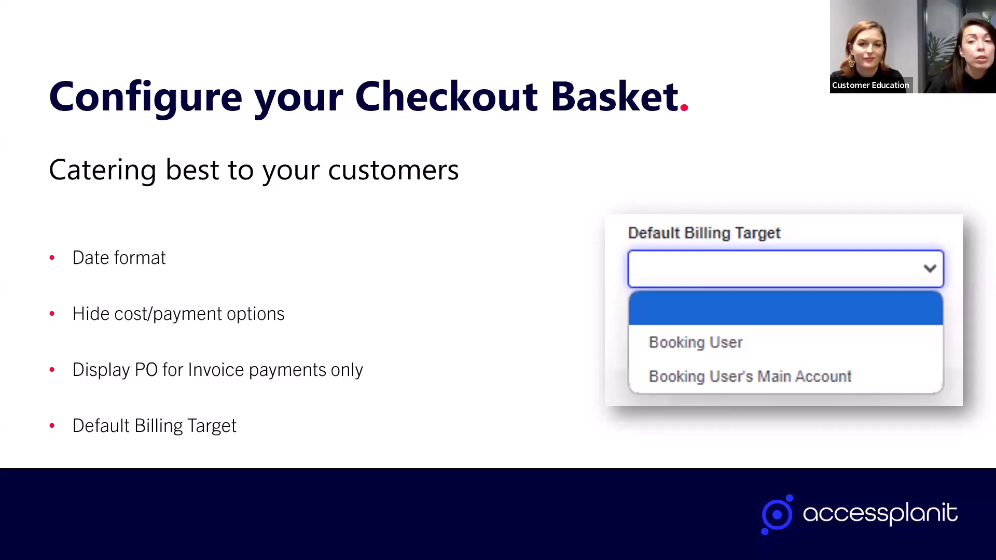
# Step: Return to accessplanit's Checkout Options and set the Default Billing Target to Booking Users Main Account
pyautogui.hotkey('alt', 'Tab')
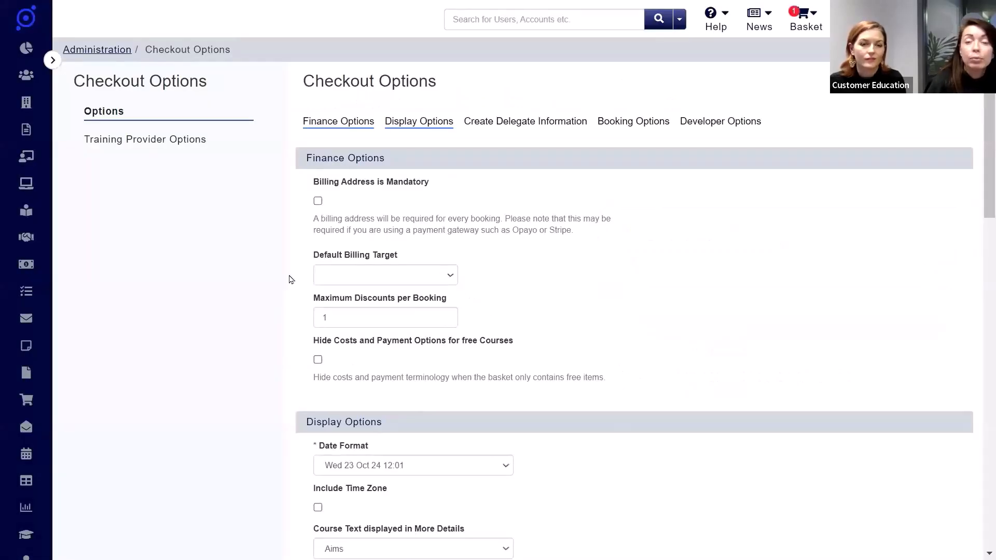
pyautogui.click(446, 279)
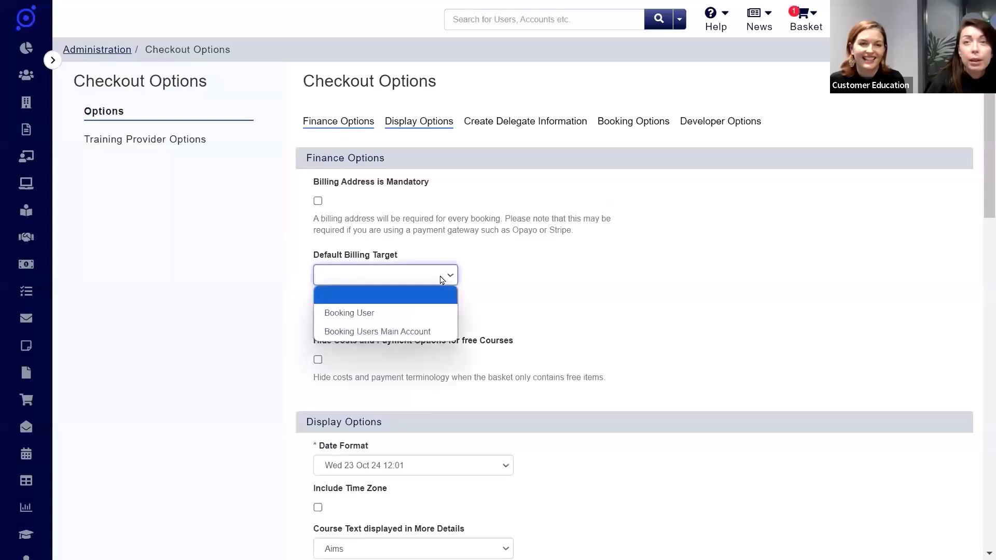
pyautogui.click(442, 331)
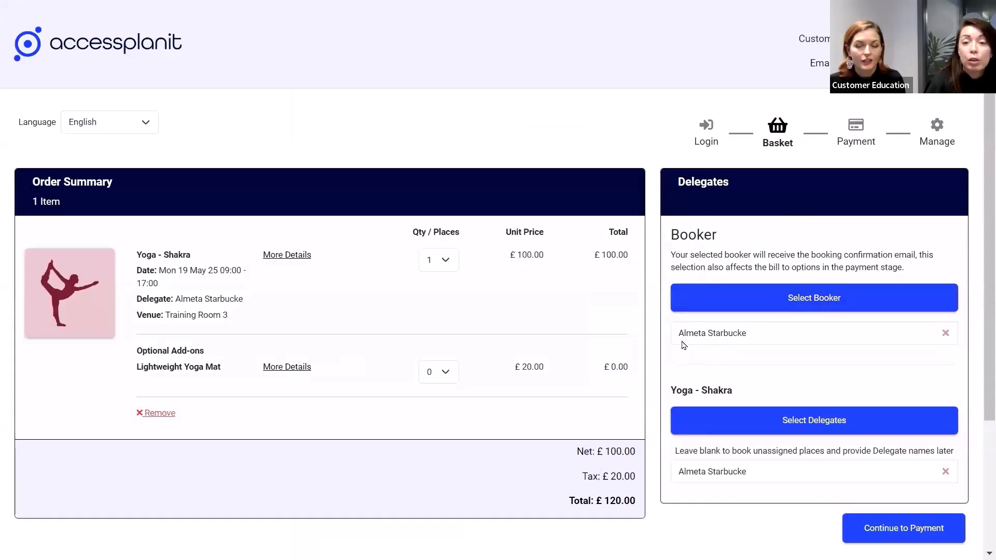
# Step: Continue the Yoga - Shakra basket to payment, check the Bill To options and choose the booker's main account
pyautogui.click(885, 538)
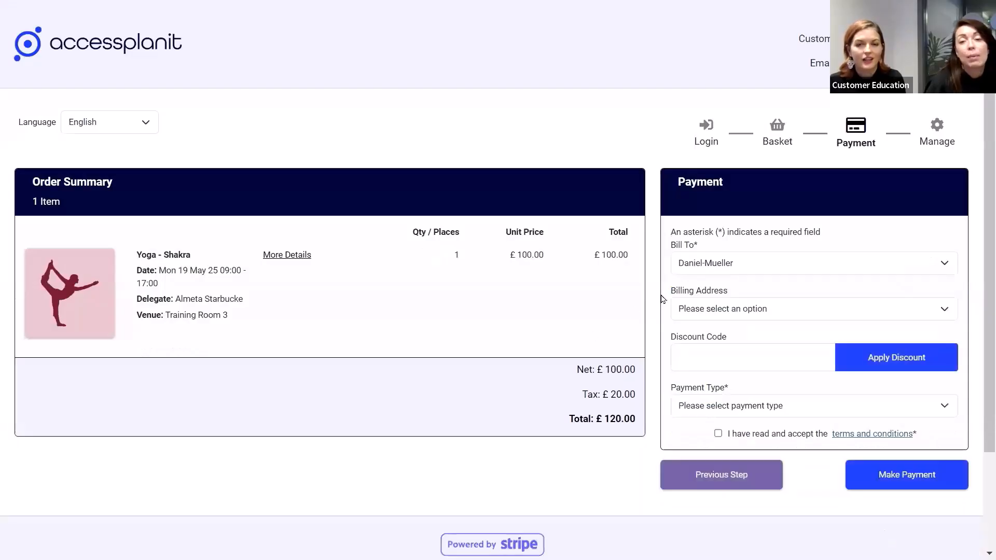
pyautogui.click(820, 268)
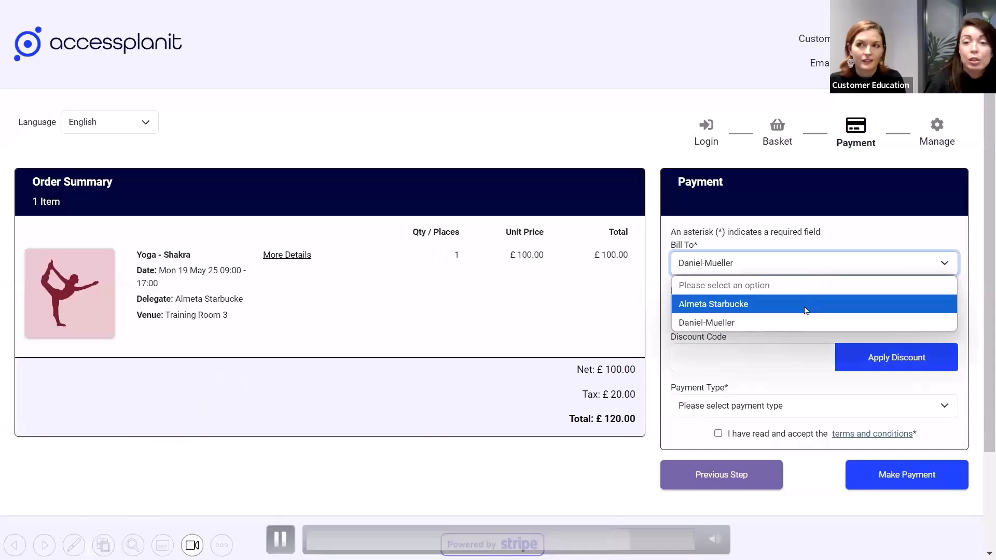
pyautogui.click(801, 322)
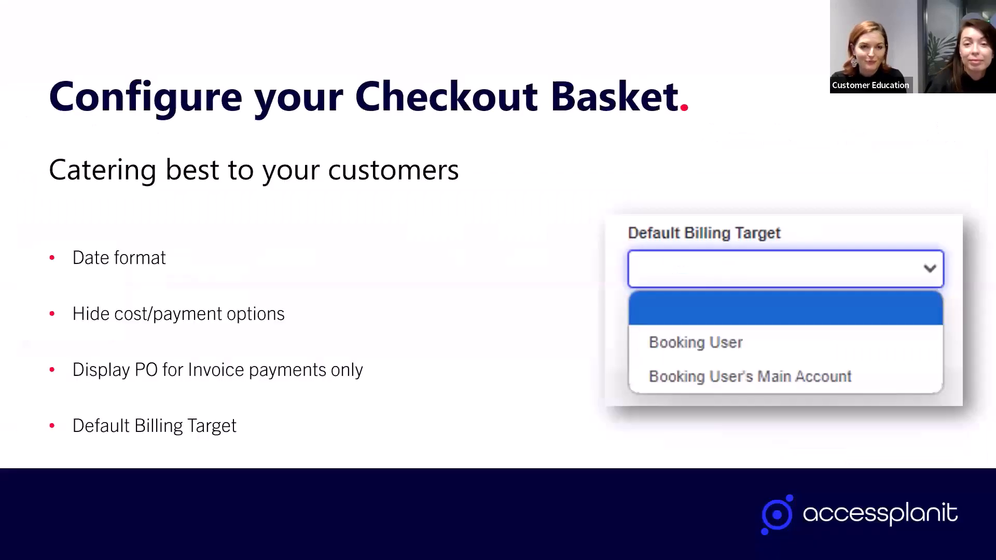
pyautogui.press('Right')
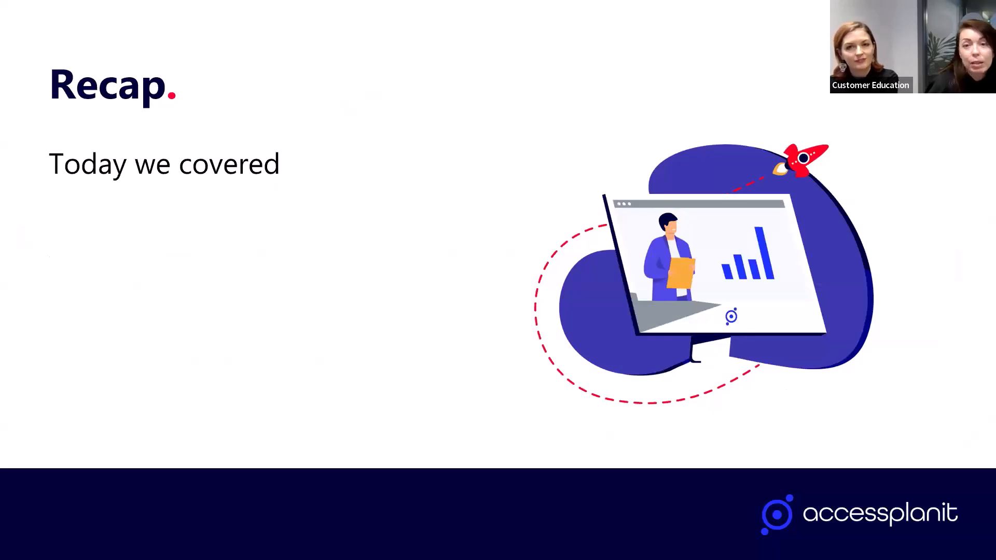
pyautogui.press('Right')
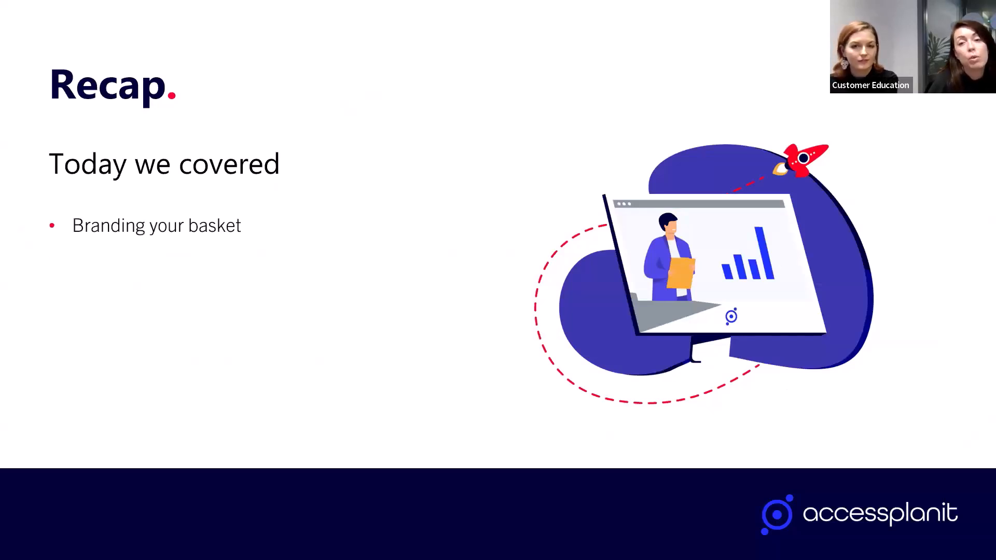